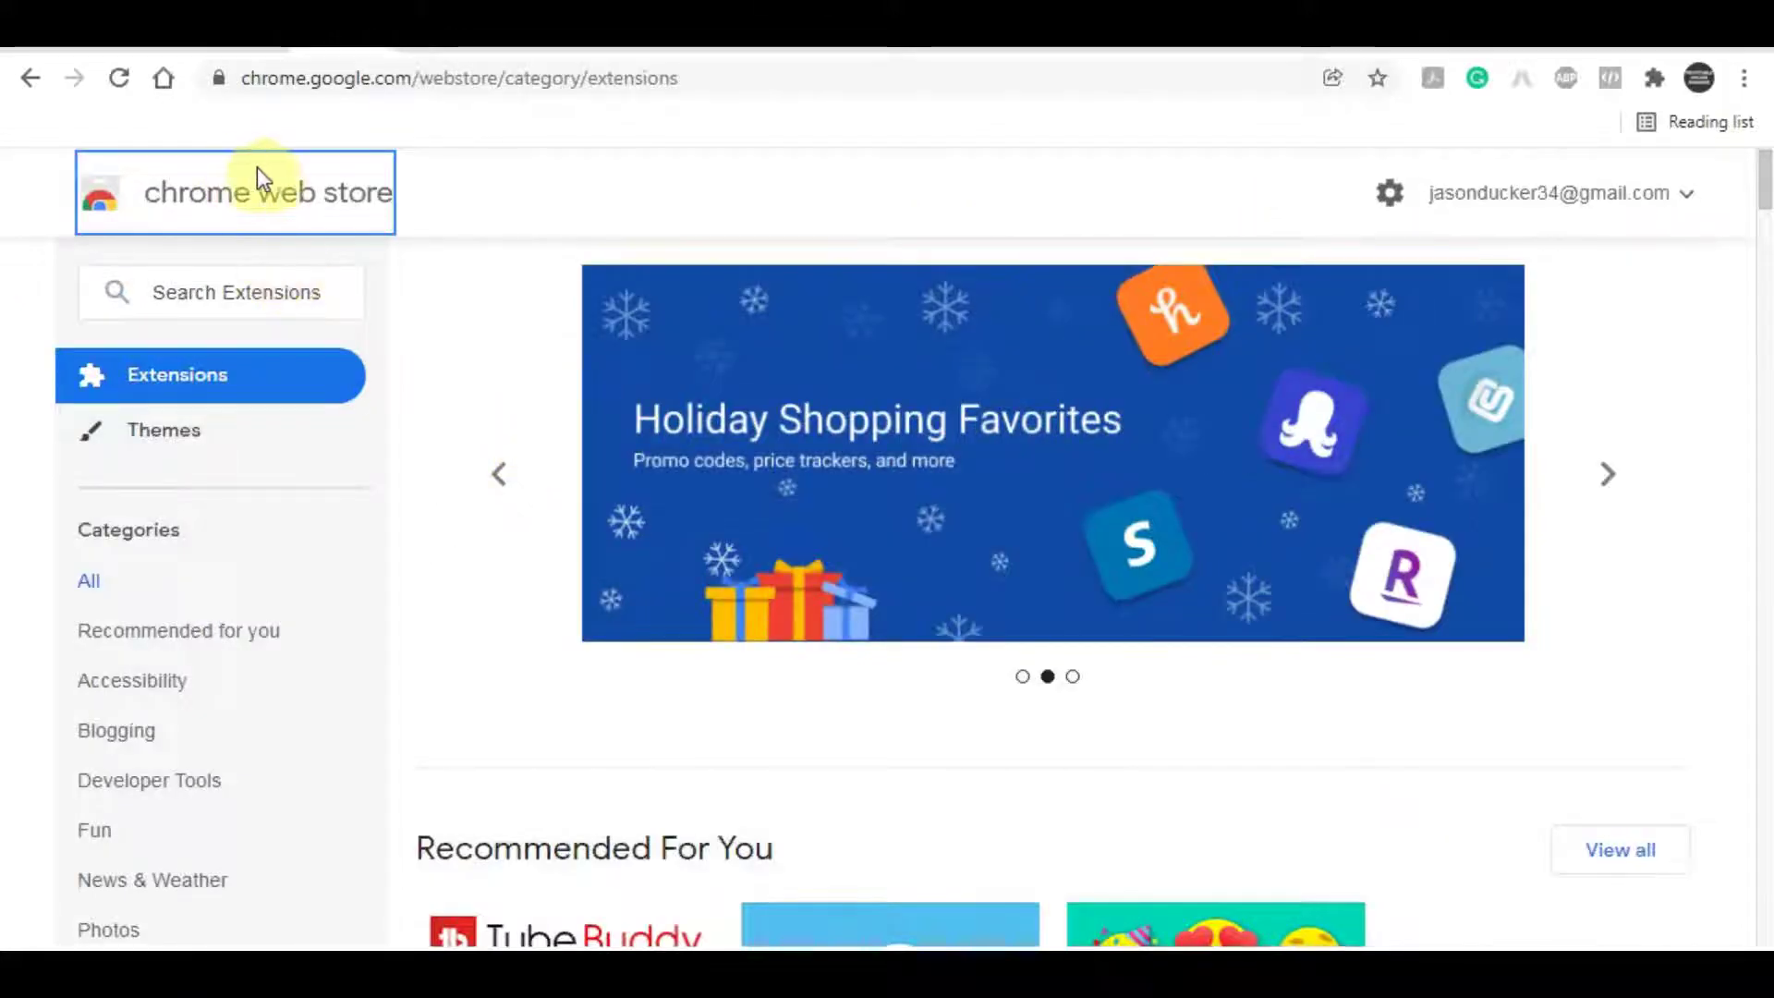
Search the Chrome Web Store for "facebook pixel helper" and open the Facebook Pixel Helper extension page.
left_click(206, 291)
type("faceboo")
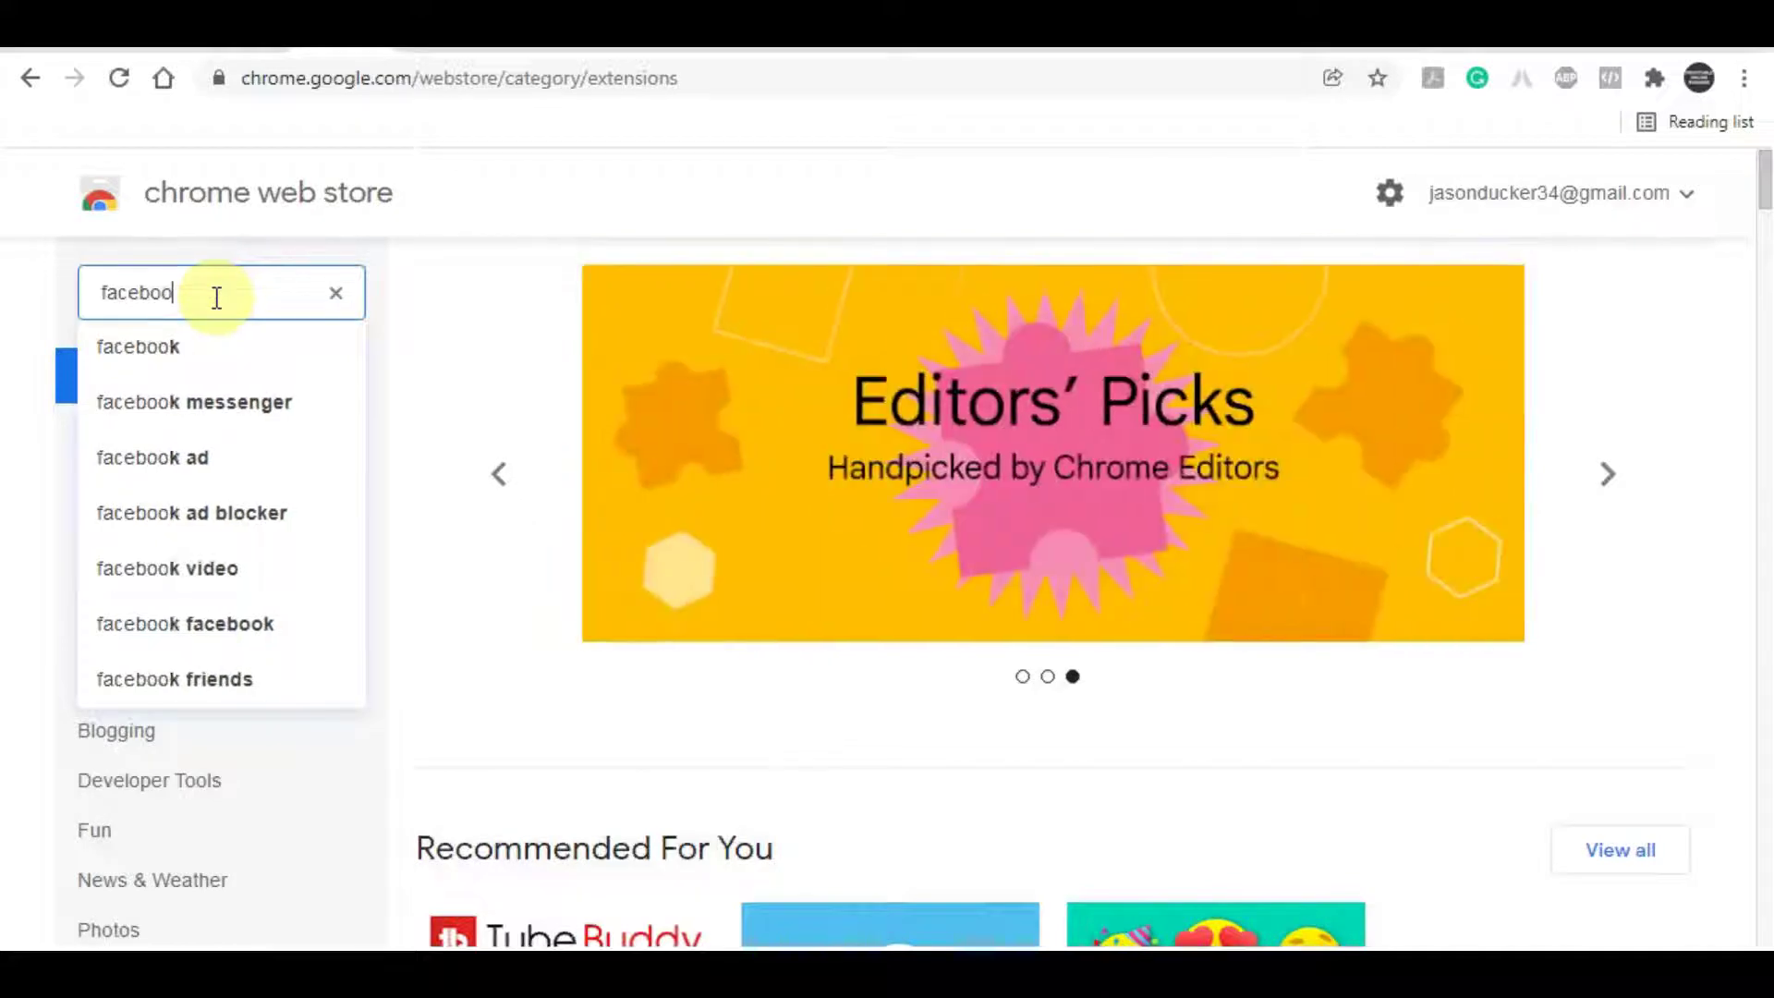
type("k pixe")
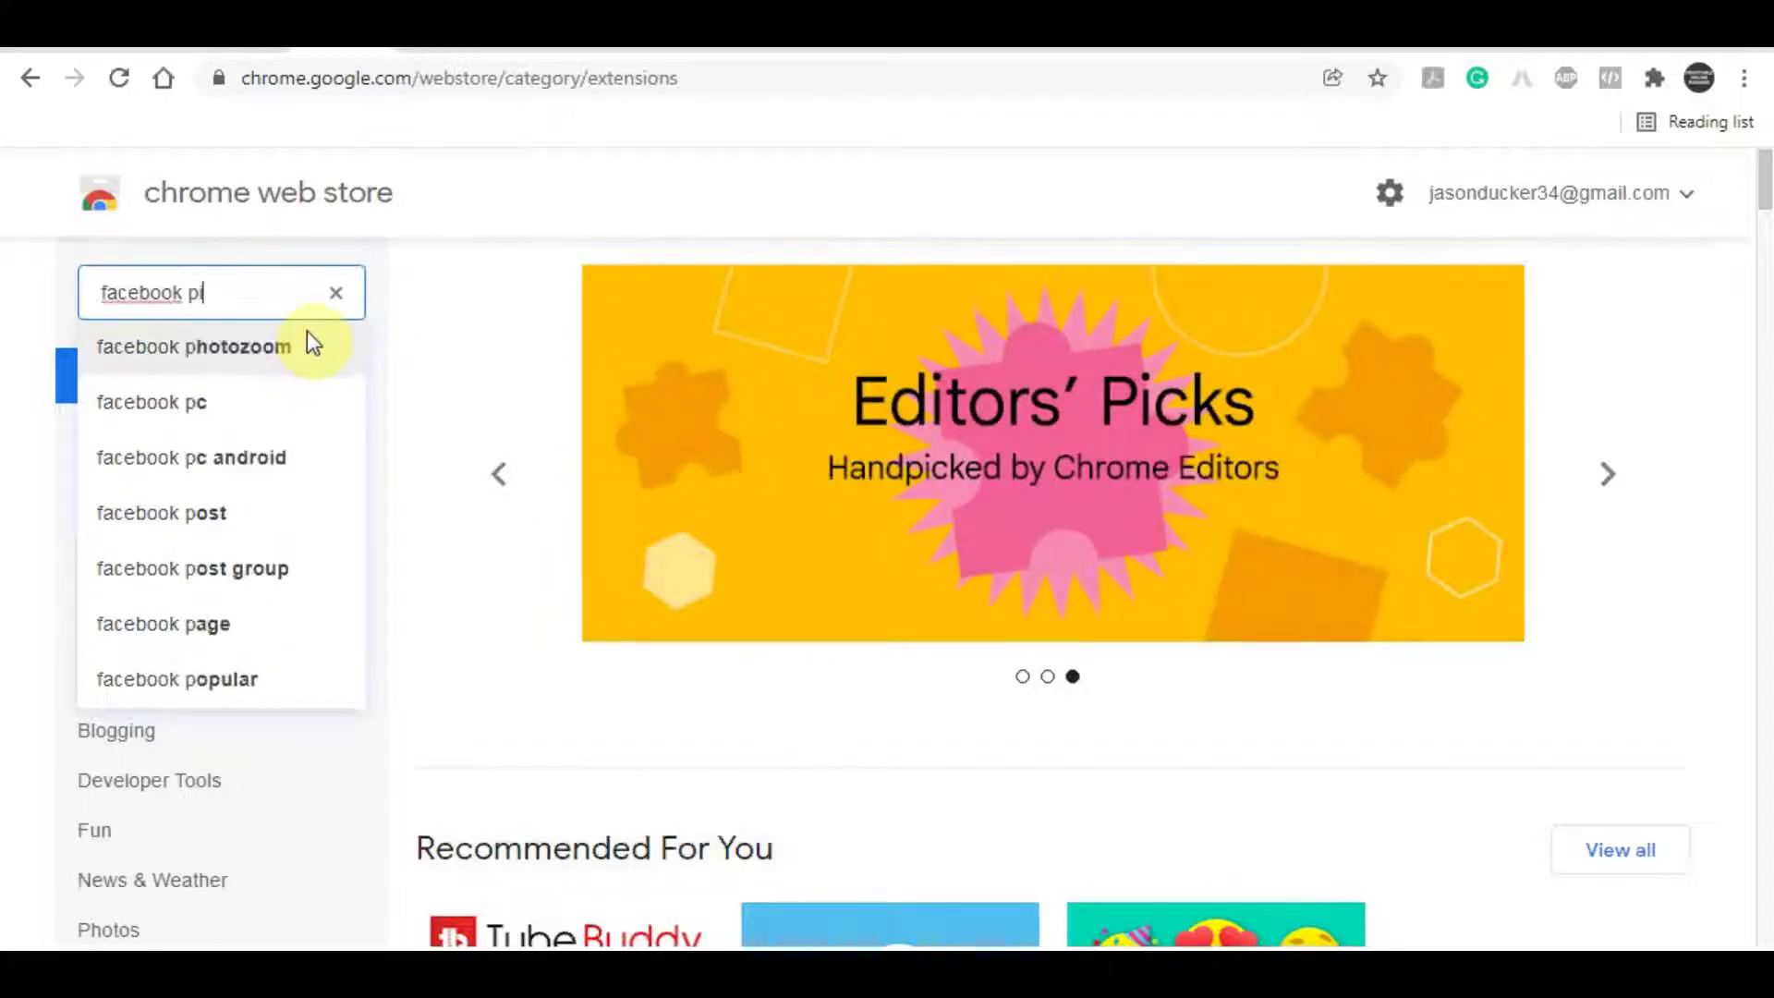
left_click(259, 406)
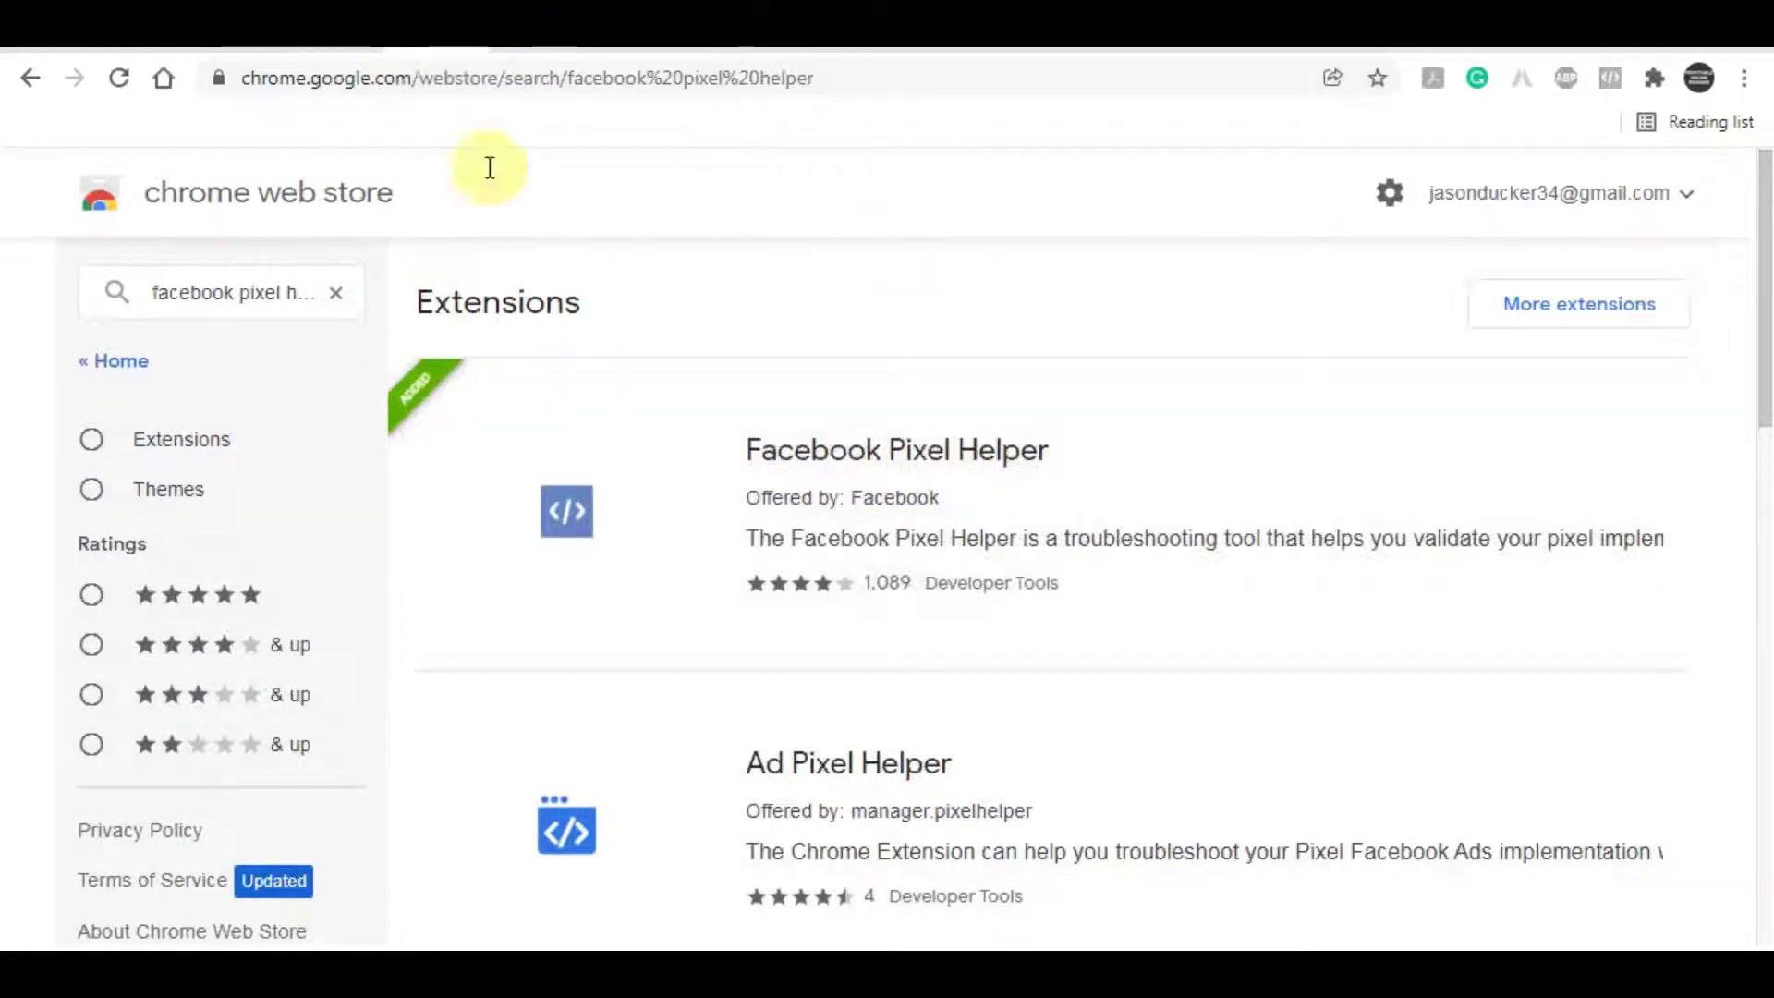
left_click(903, 448)
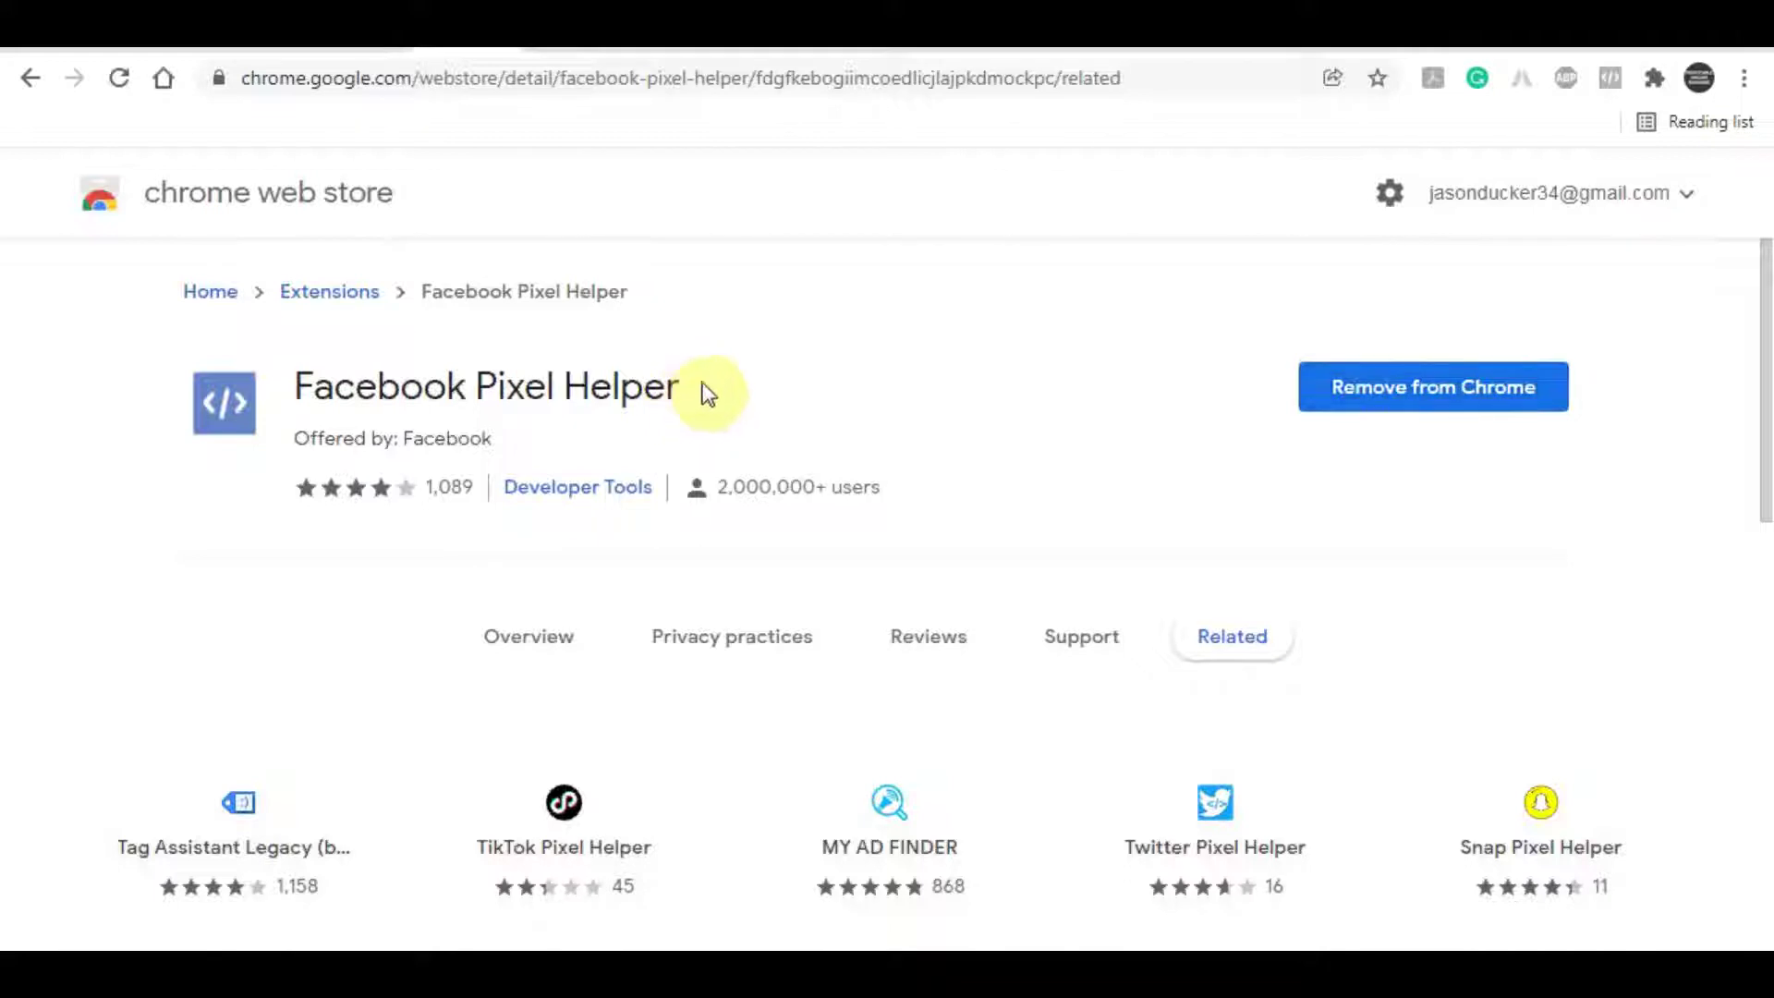
triple_click(514, 386)
left_click(1245, 520)
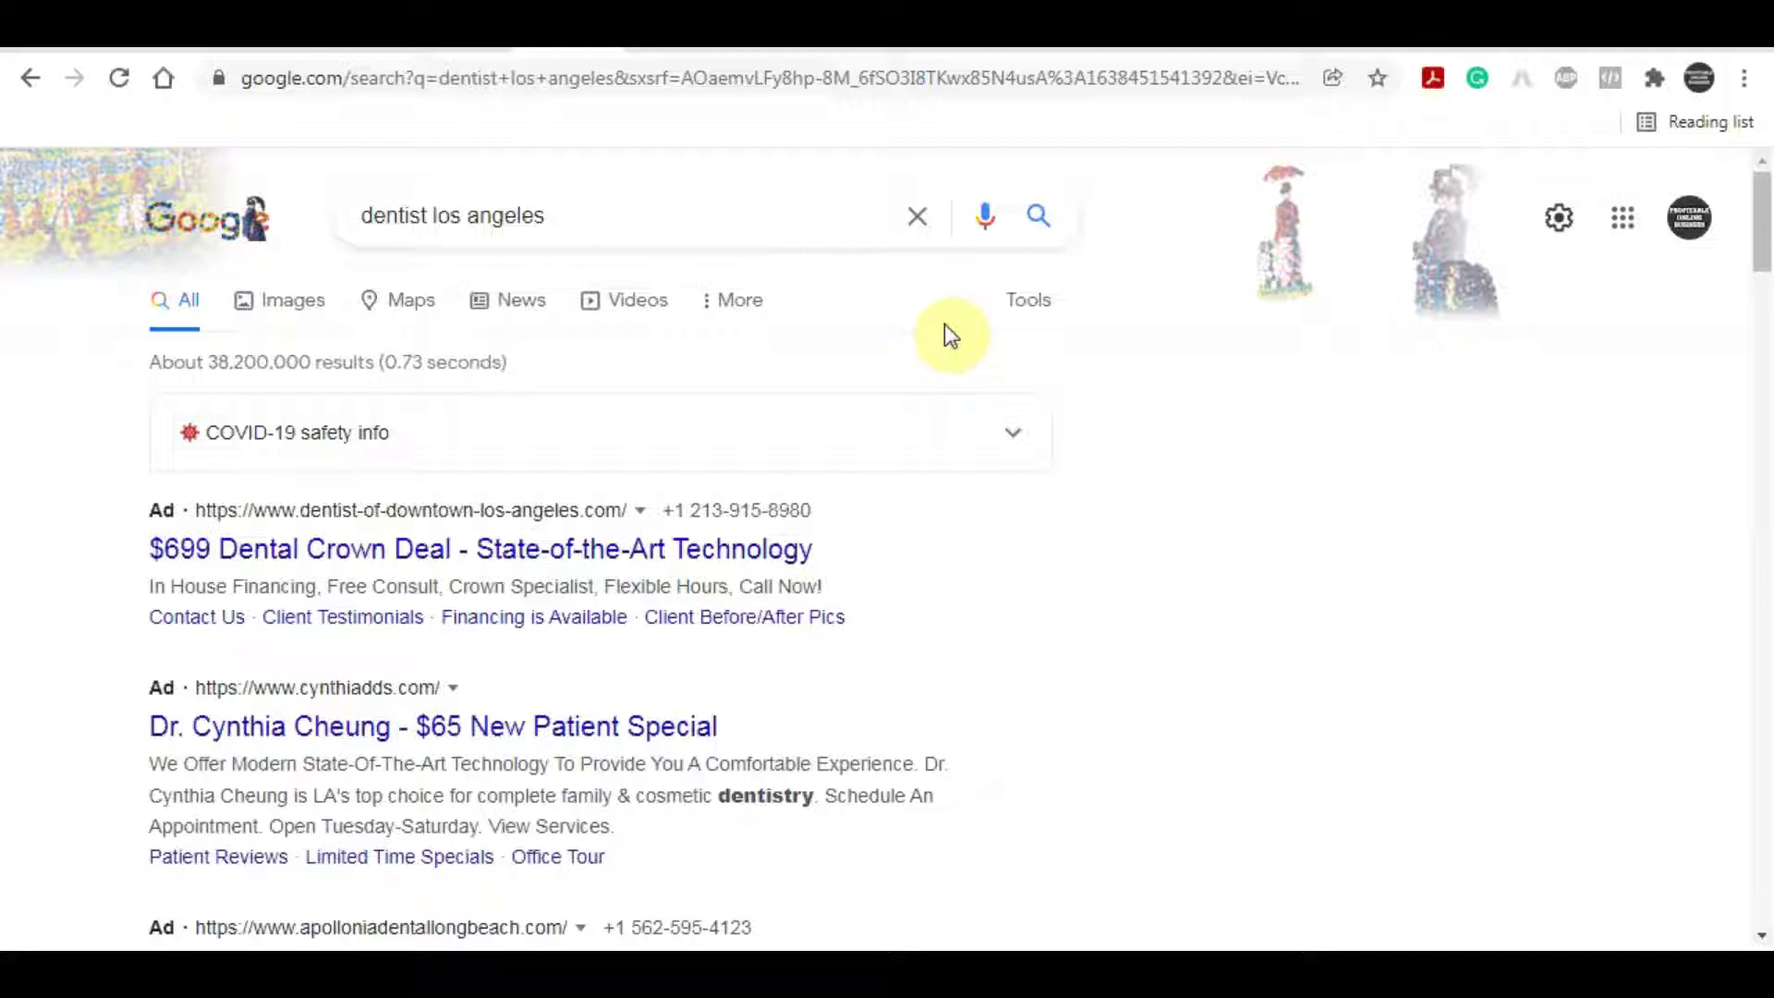
Review the Google results for "dentist los angeles" down to the local business listings.
left_click_drag(634, 208, 322, 198)
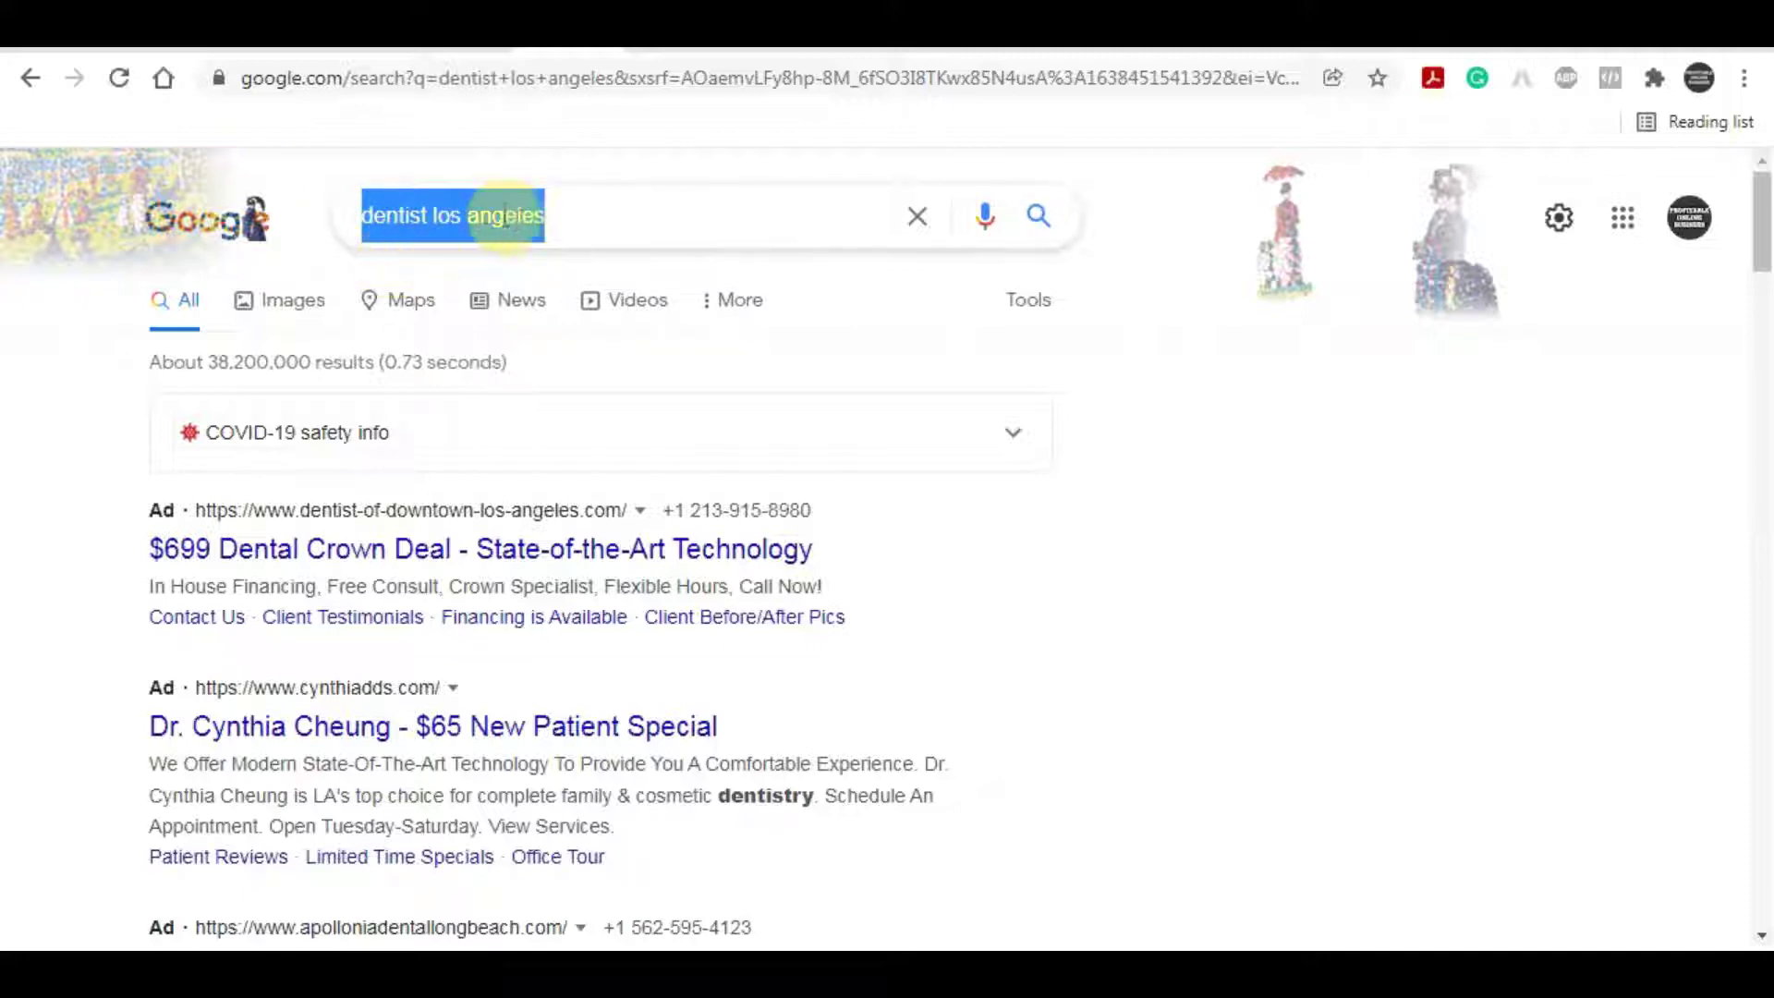
left_click(5, 432)
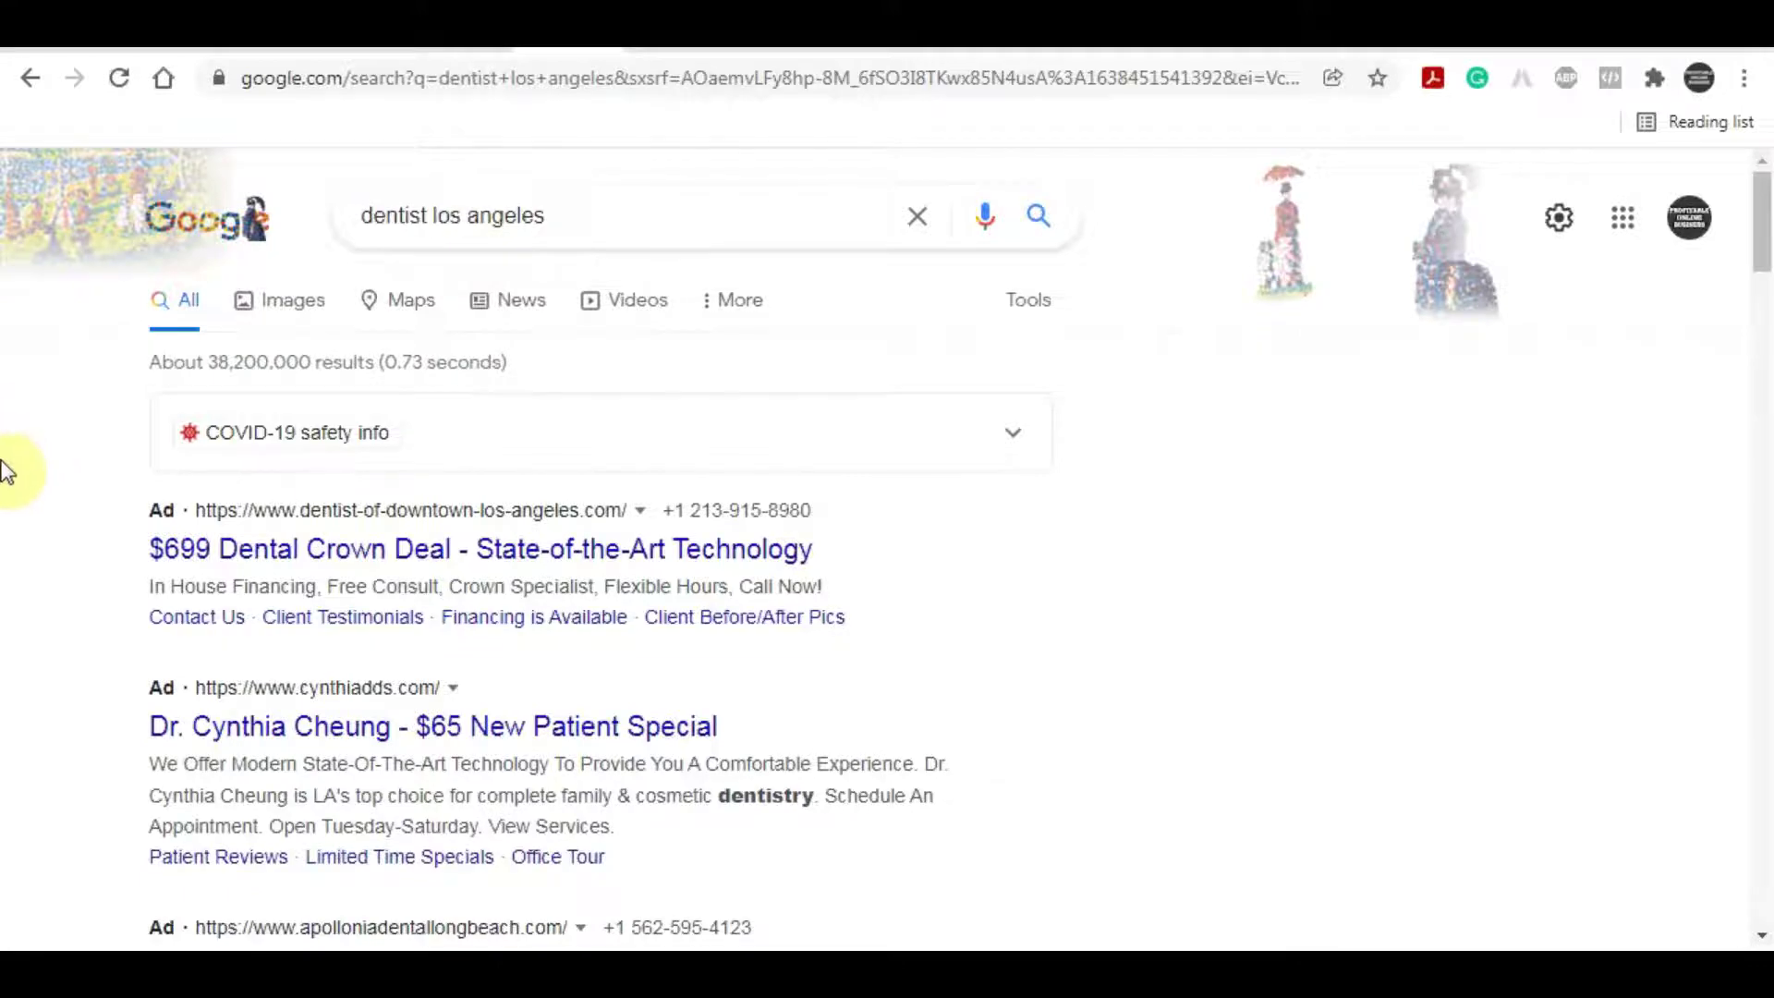
scroll(8, 526, "down", 5)
scroll(52, 517, "down", 9)
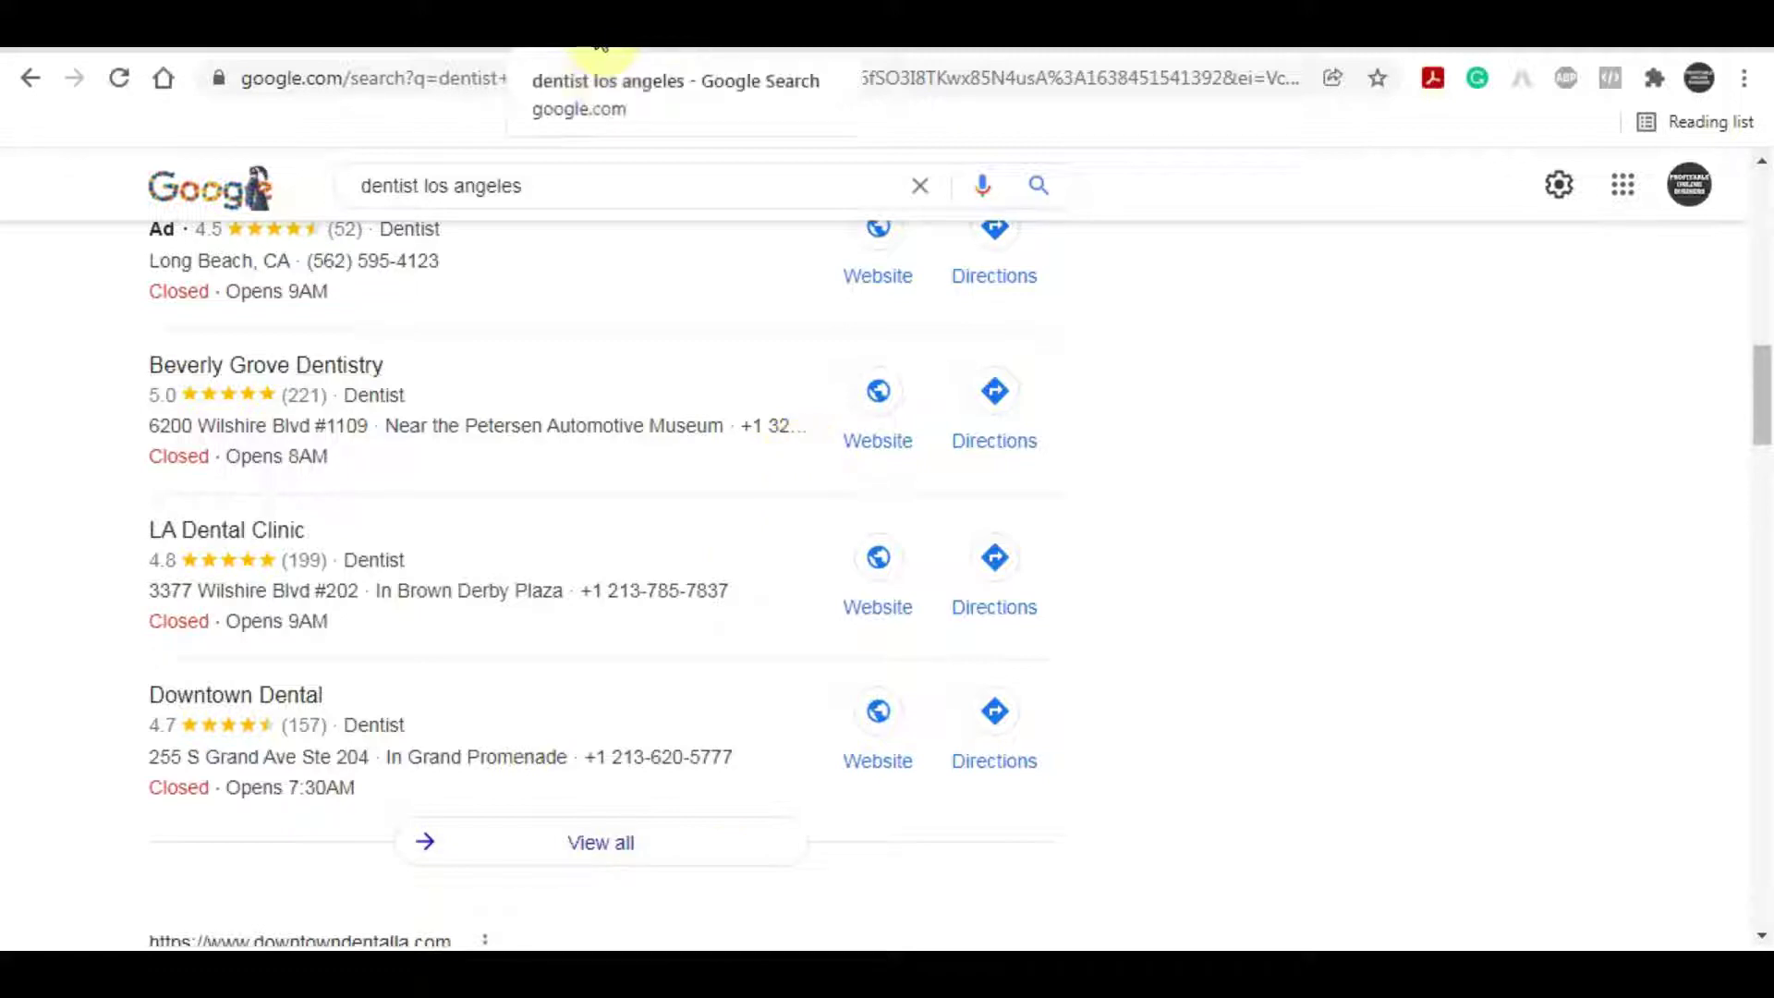
Browse the full map-based list of Los Angeles dentists and open the Downtown Dental website.
left_click(689, 48)
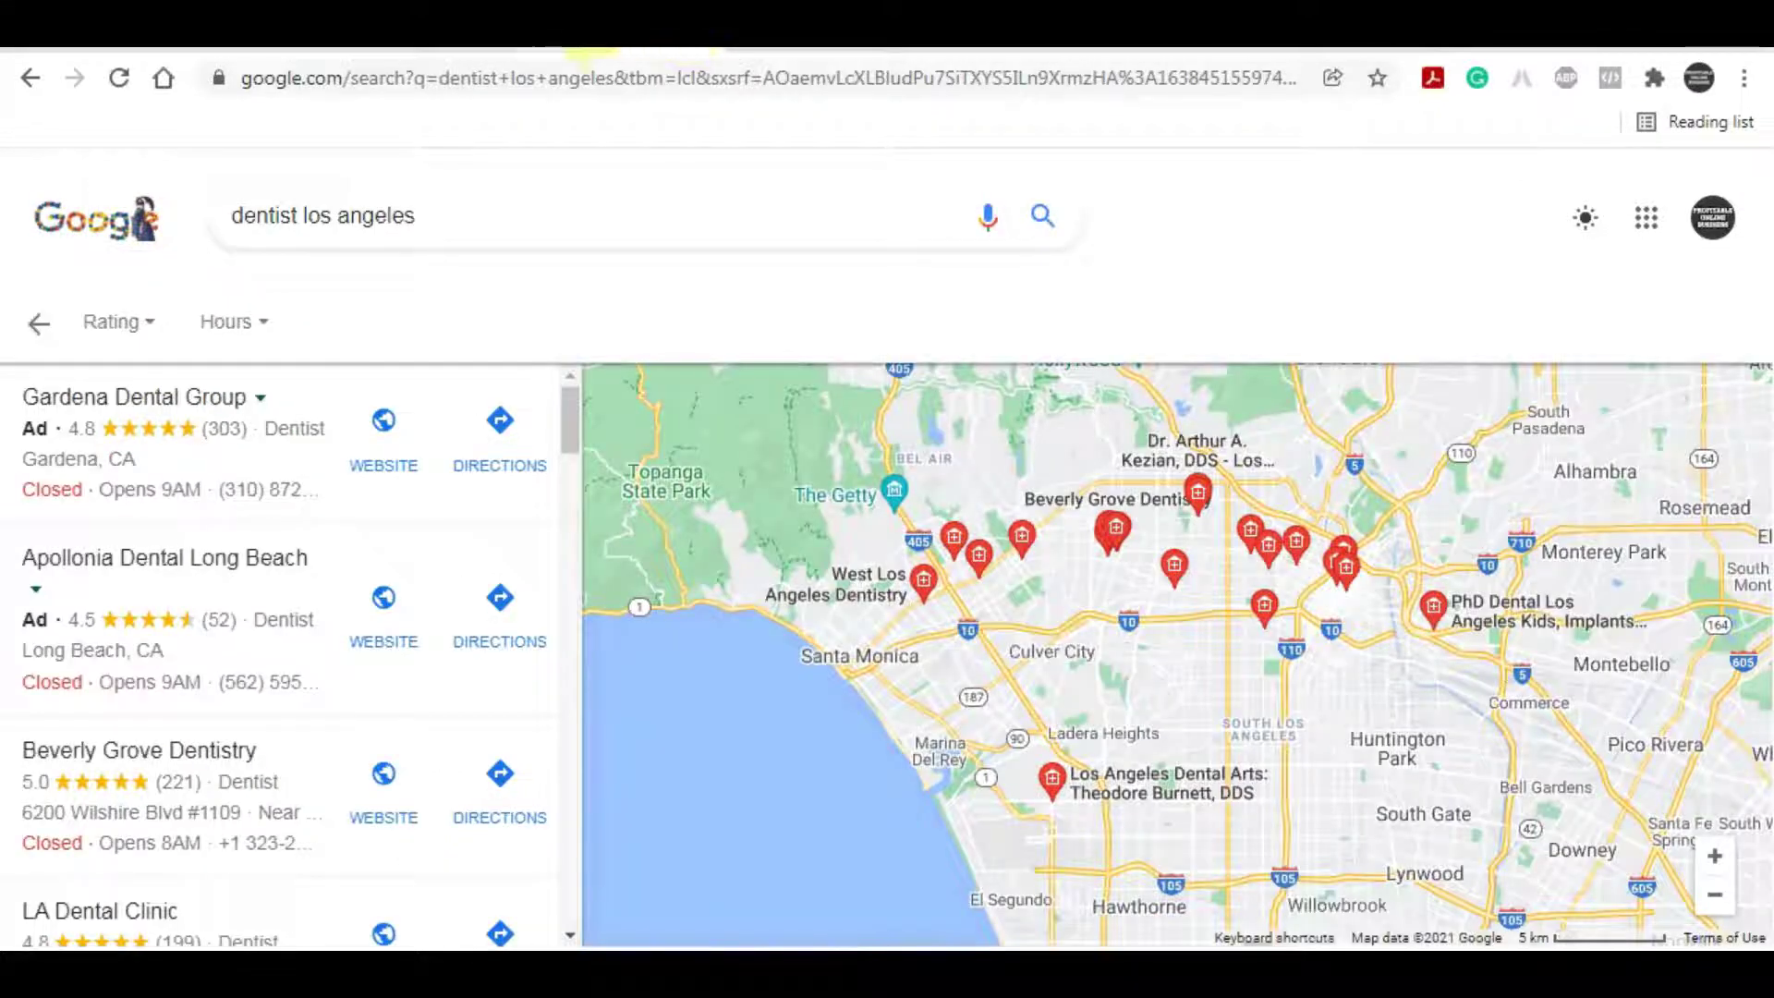
left_click(599, 47)
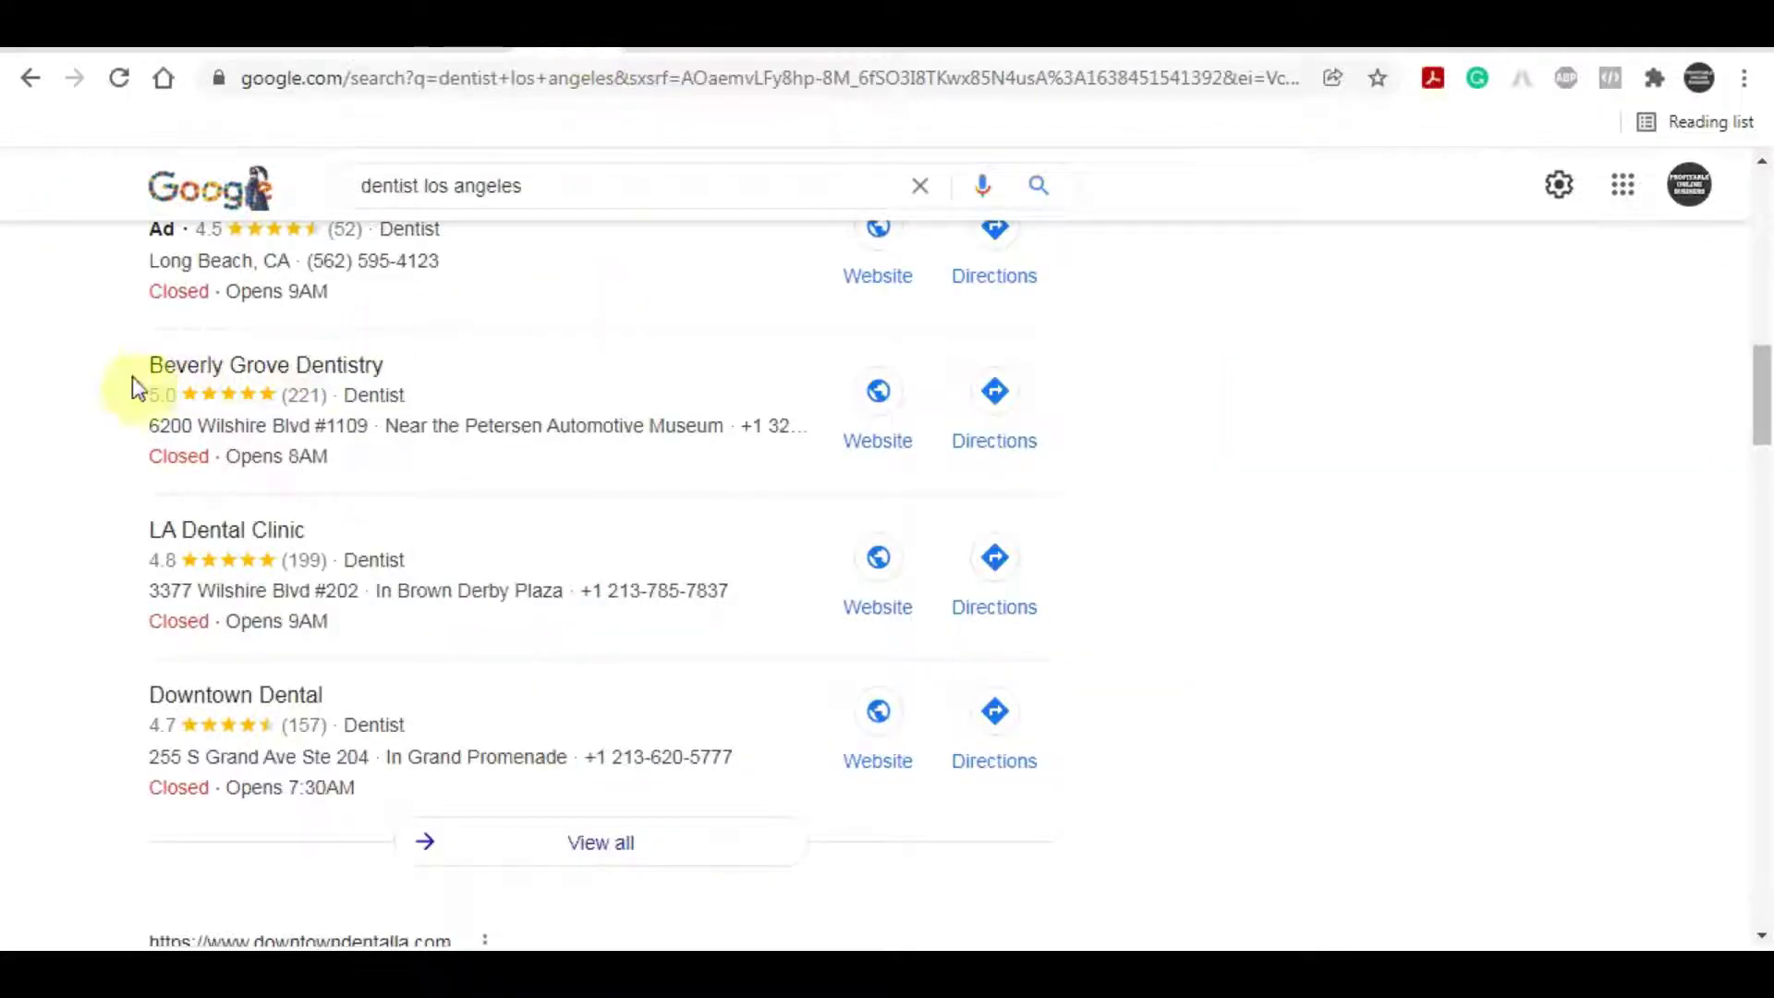
key("ctrl+Tab")
scroll(11, 480, "down", 3)
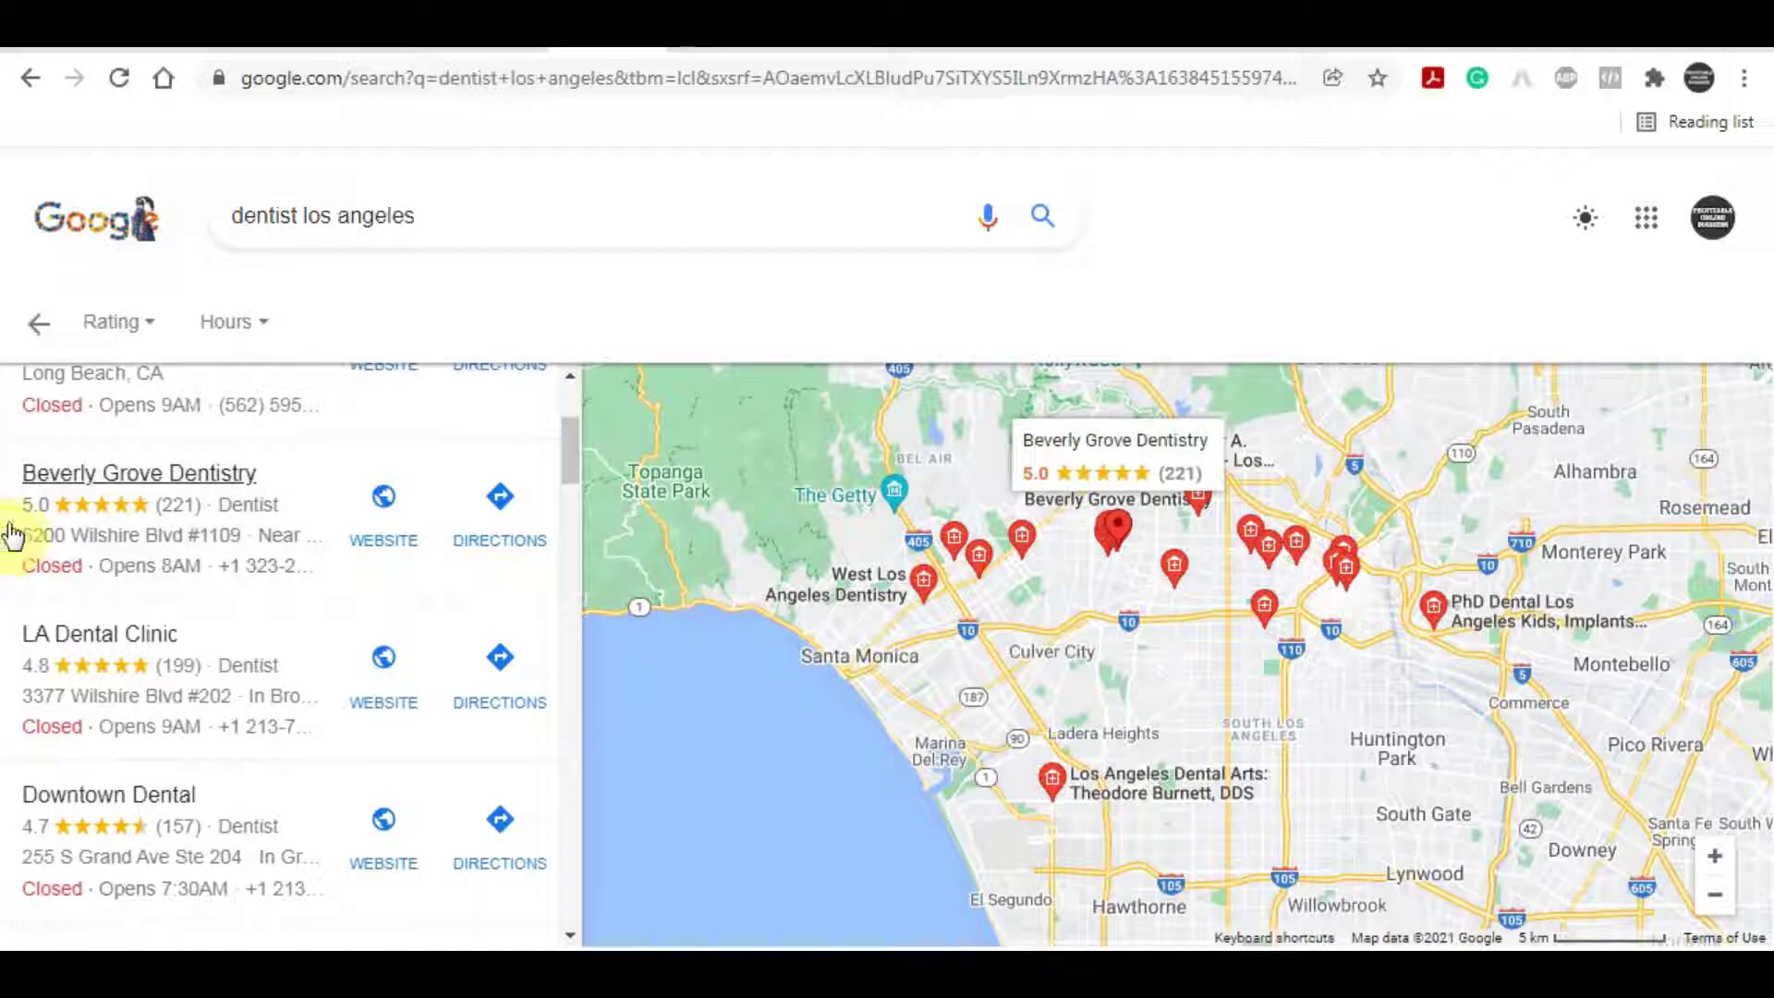
scroll(11, 534, "down", 1)
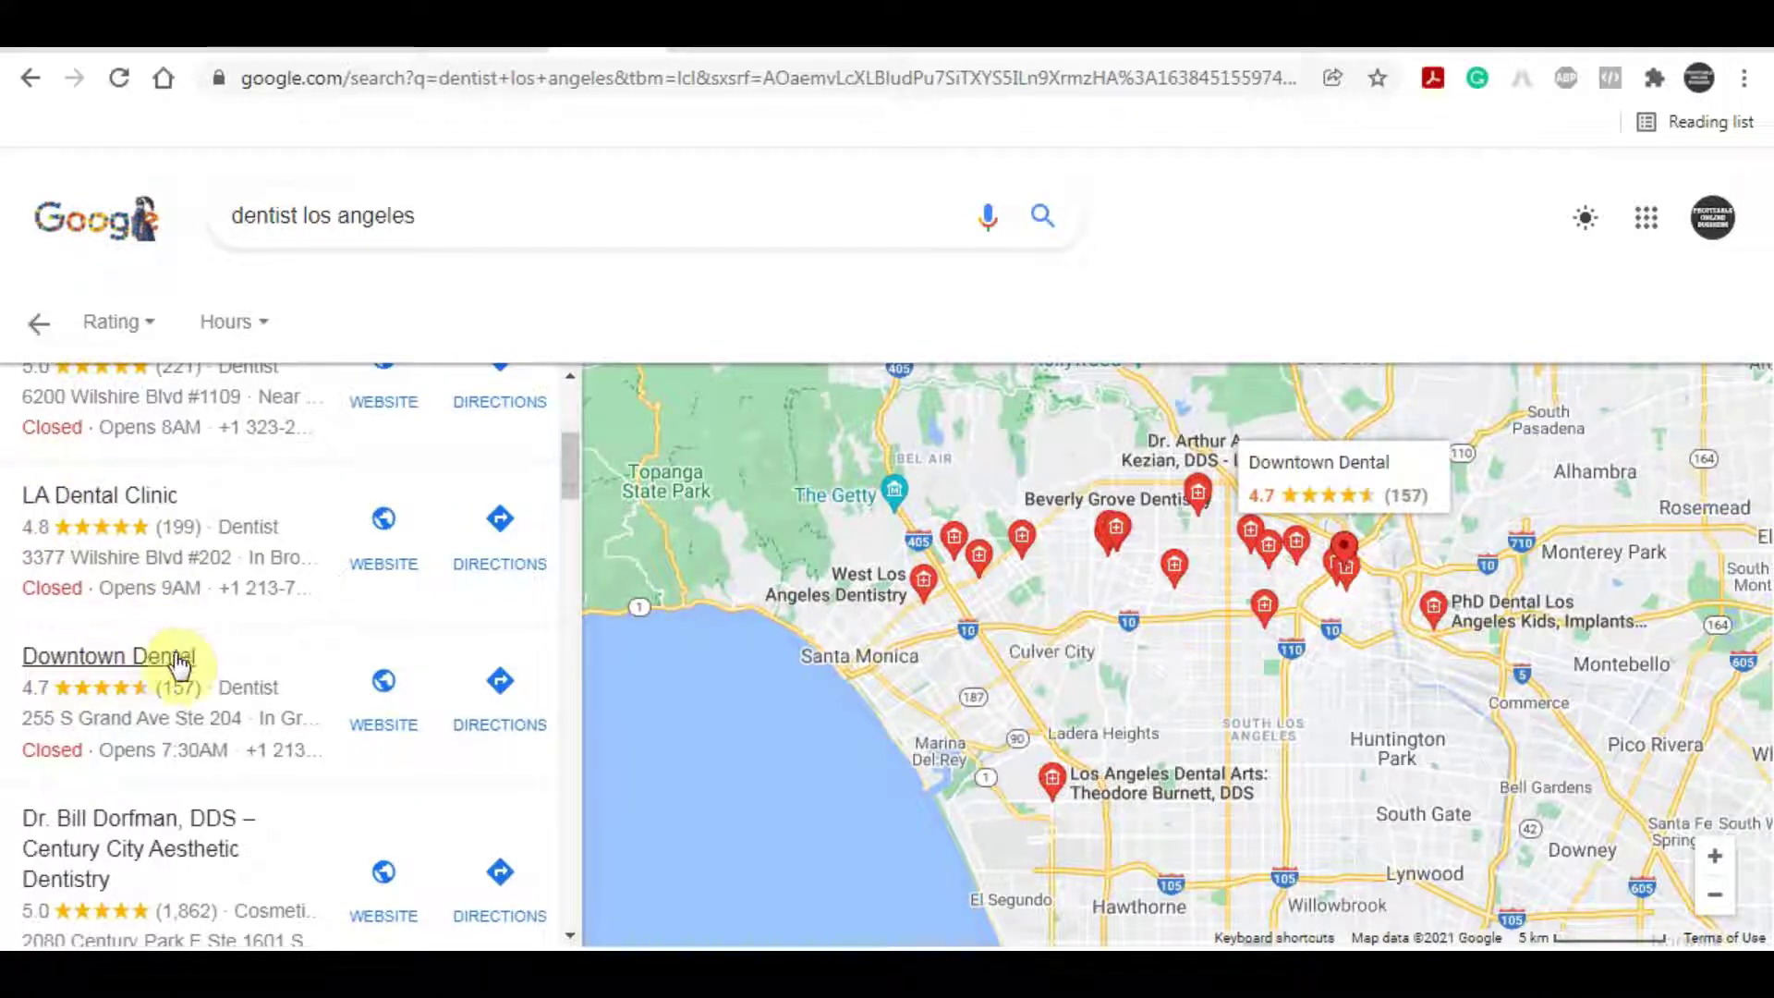
scroll(119, 681, "down", 3)
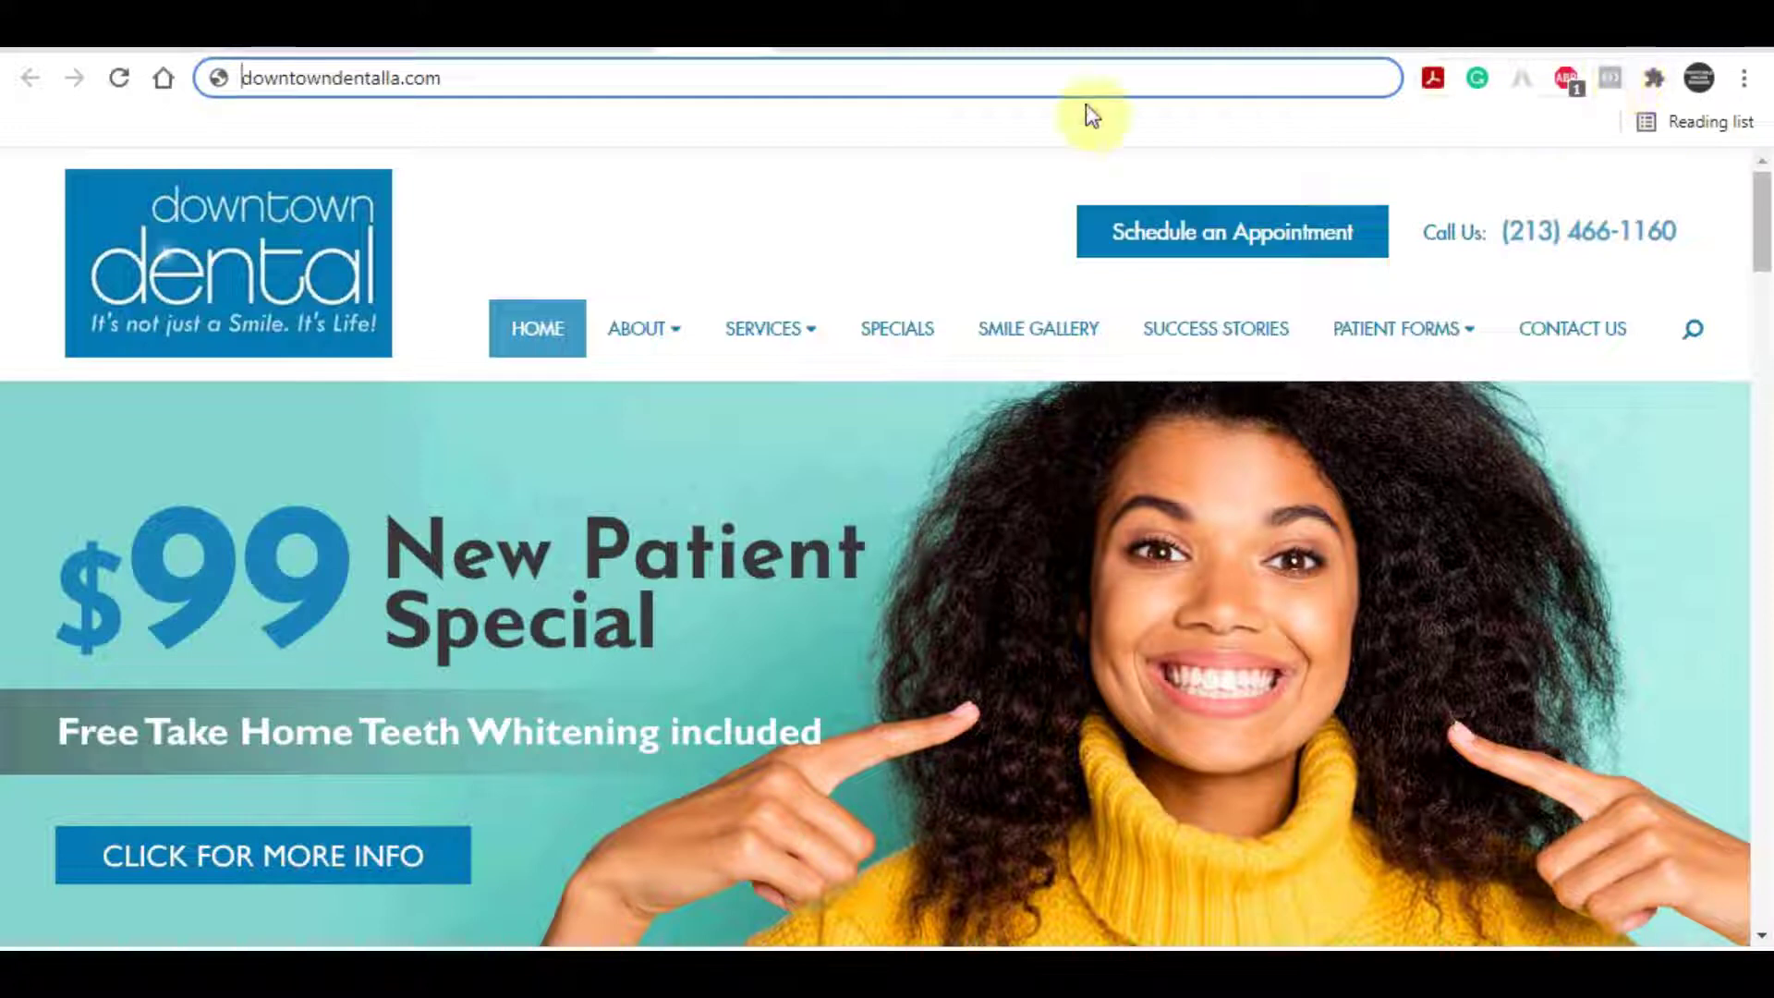
Open the Zakhor Dental Group website from the dentist listings and check it with Facebook Pixel Helper.
key("alt+Left")
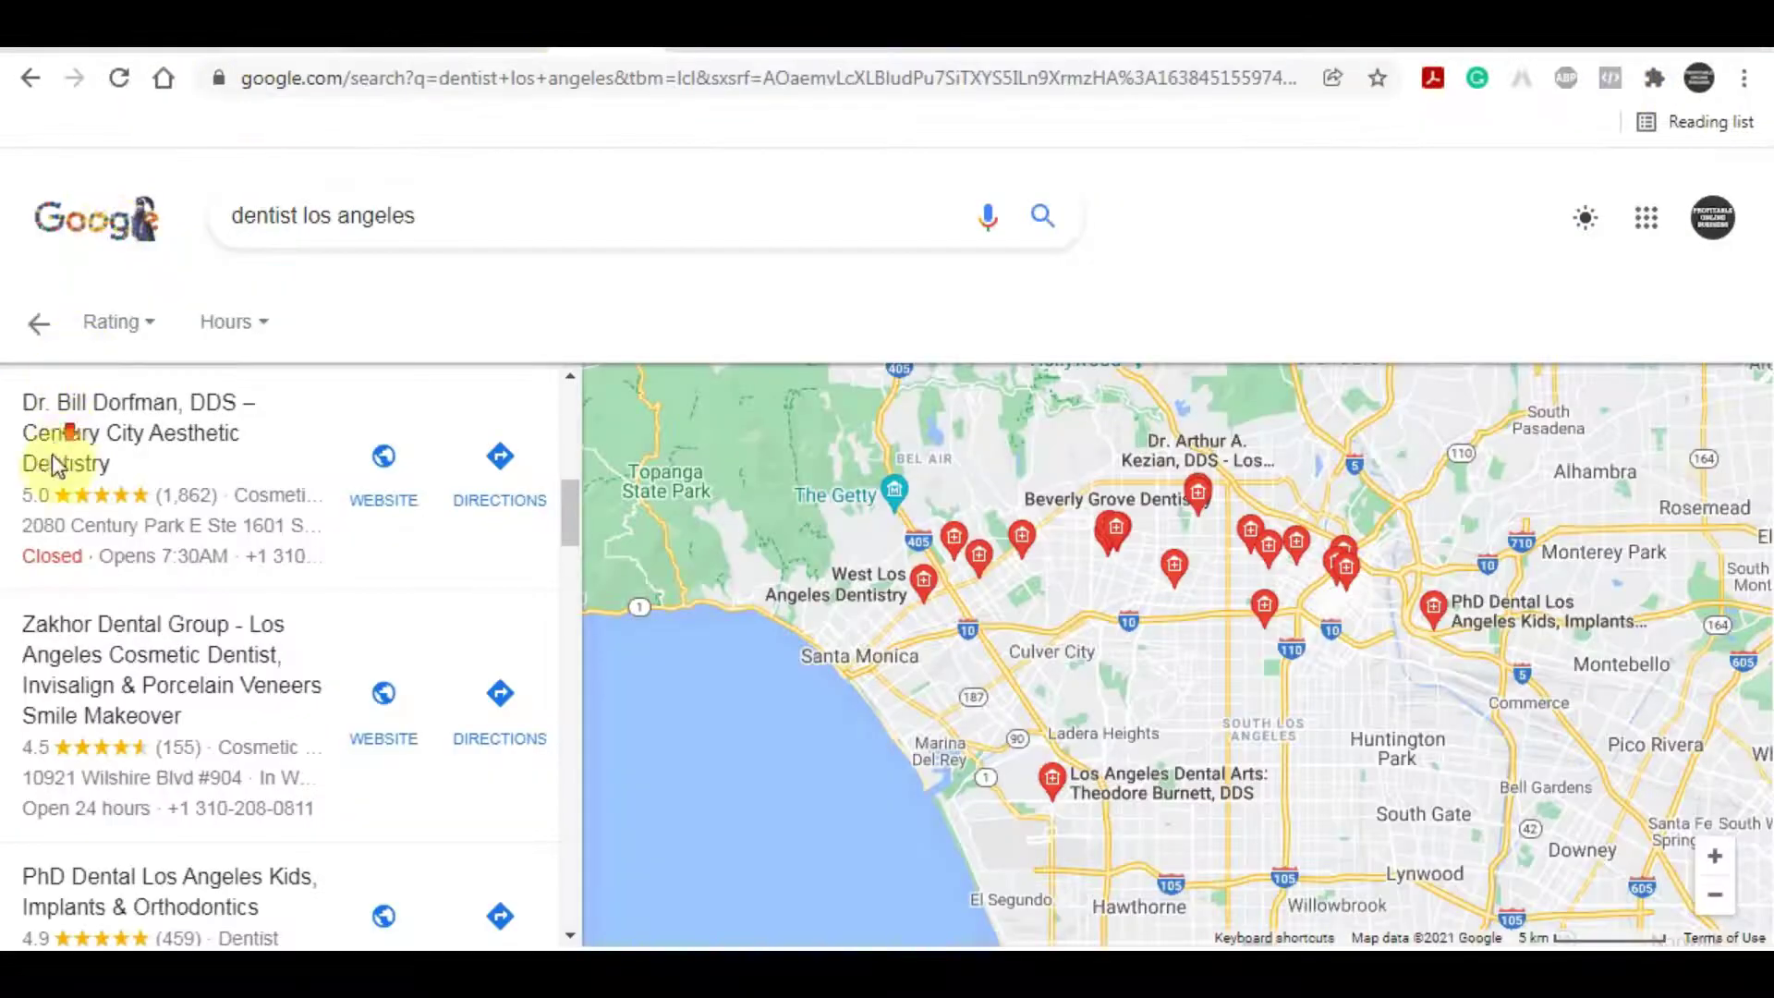
scroll(157, 661, "down", 2)
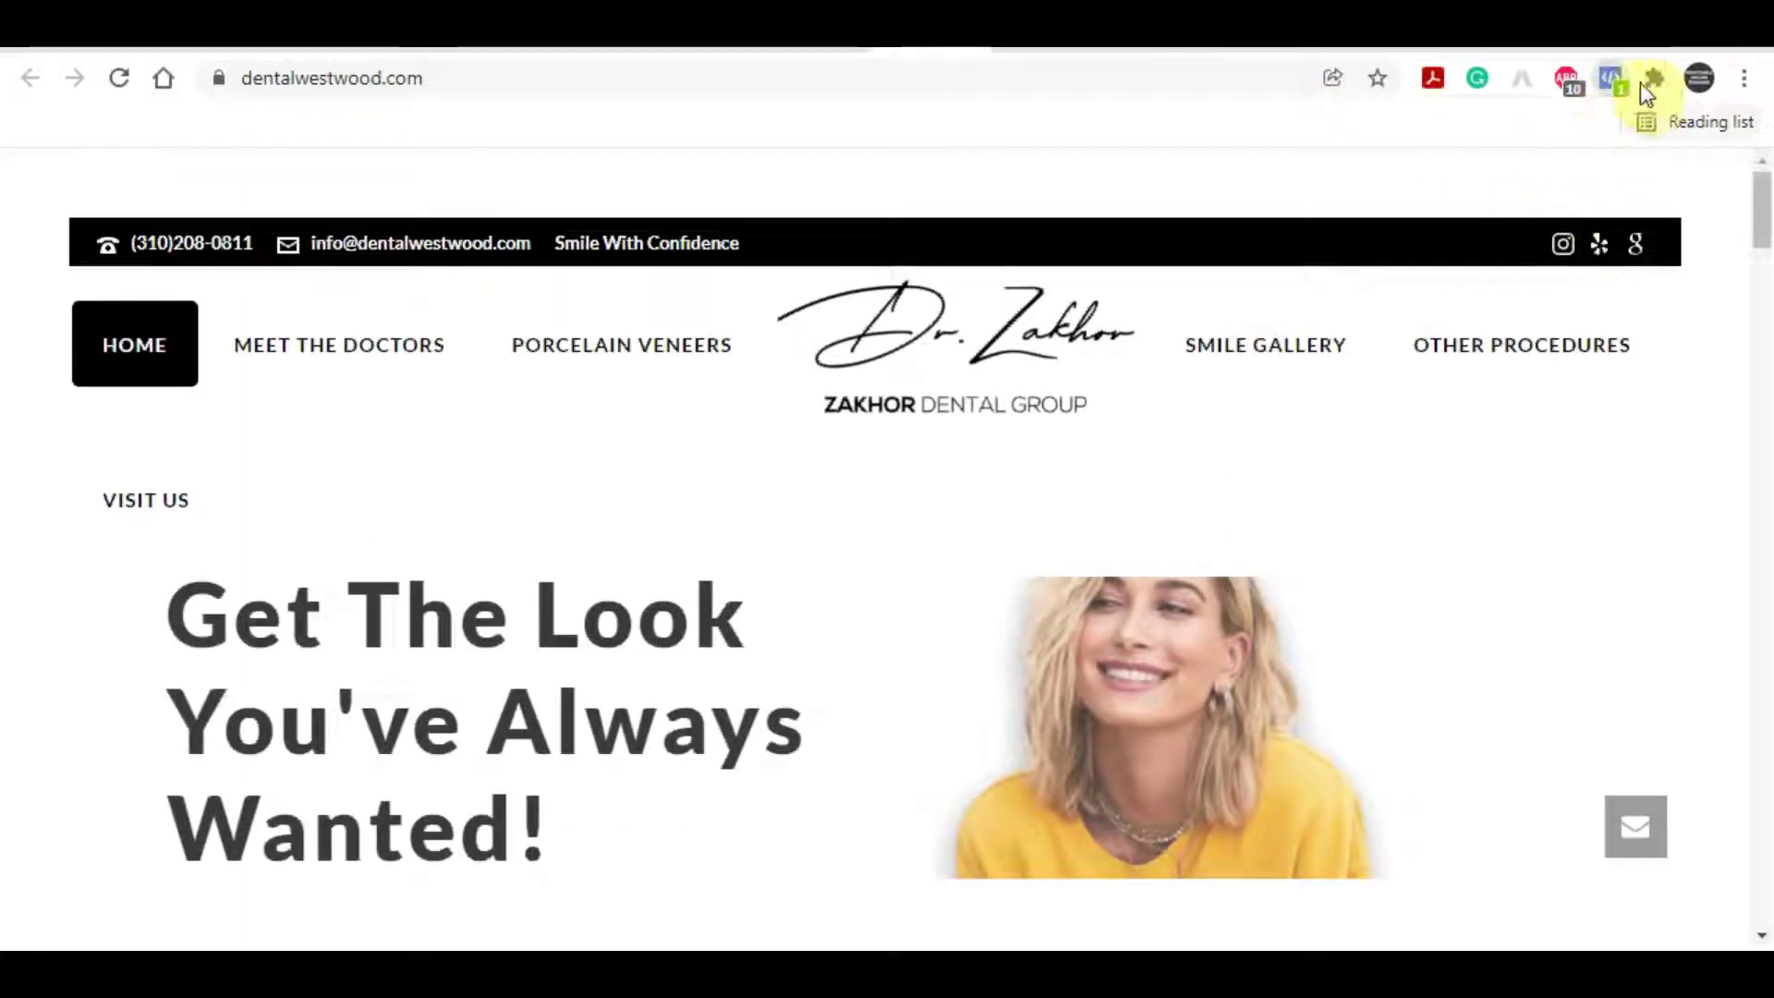
left_click(1613, 78)
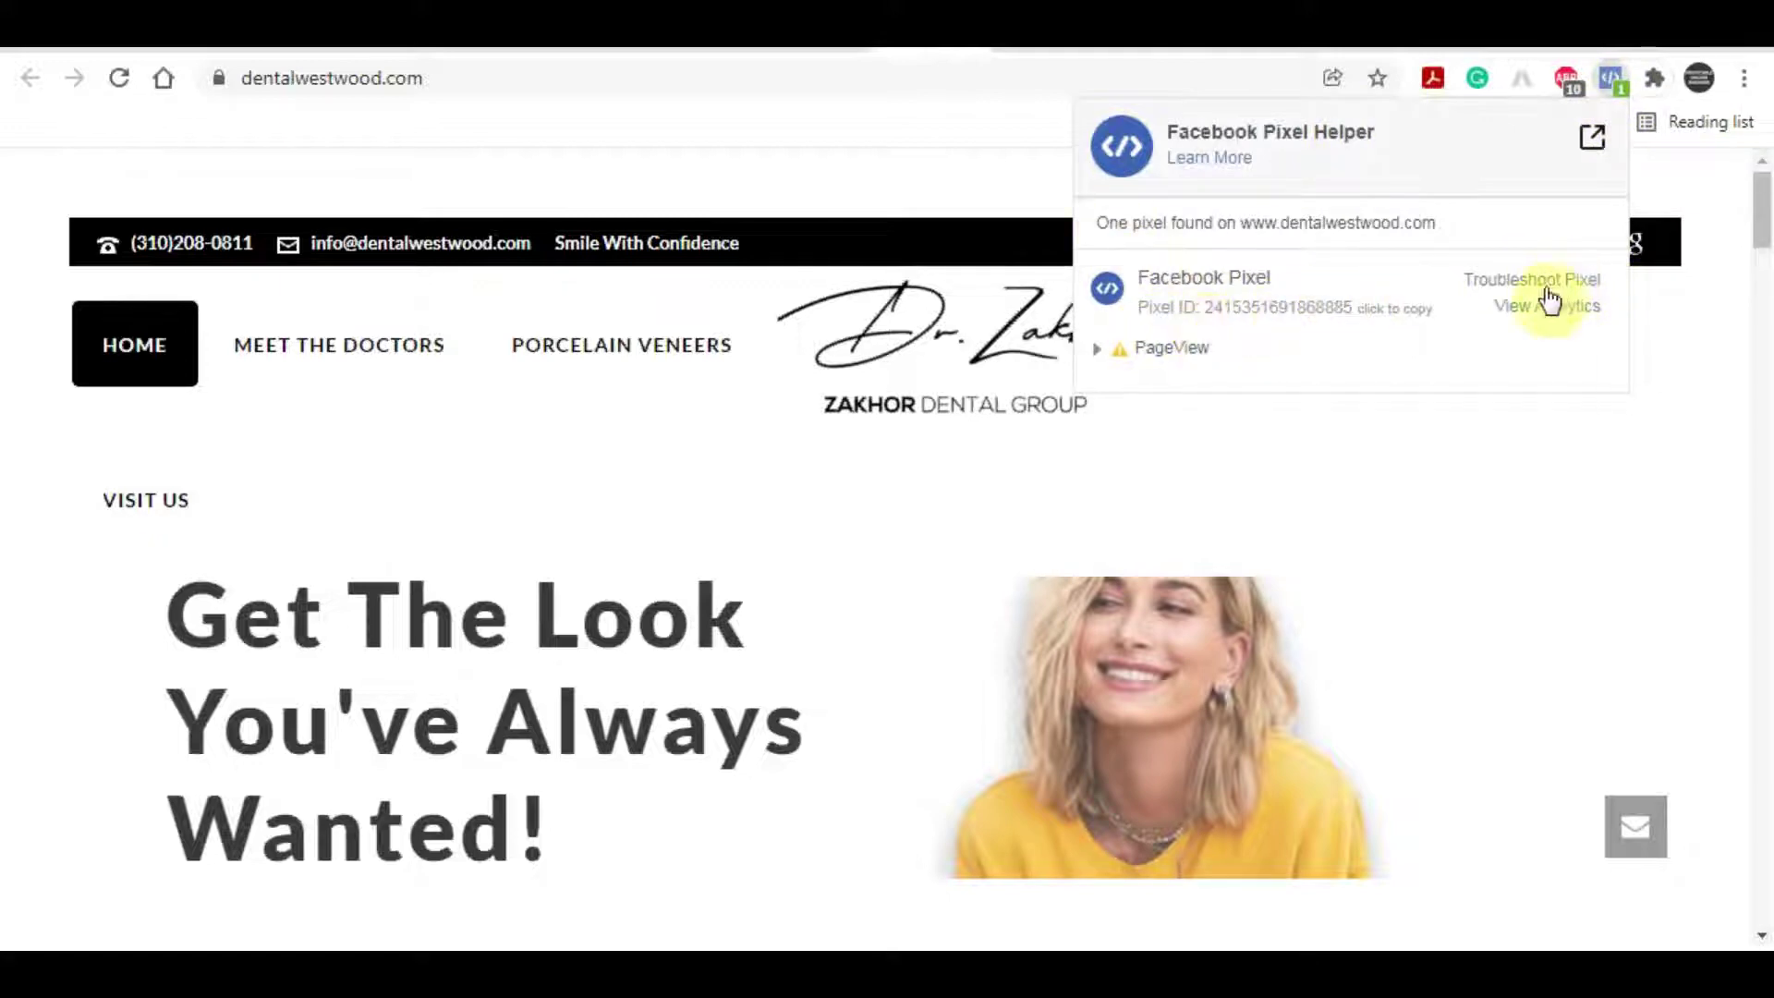
left_click(887, 187)
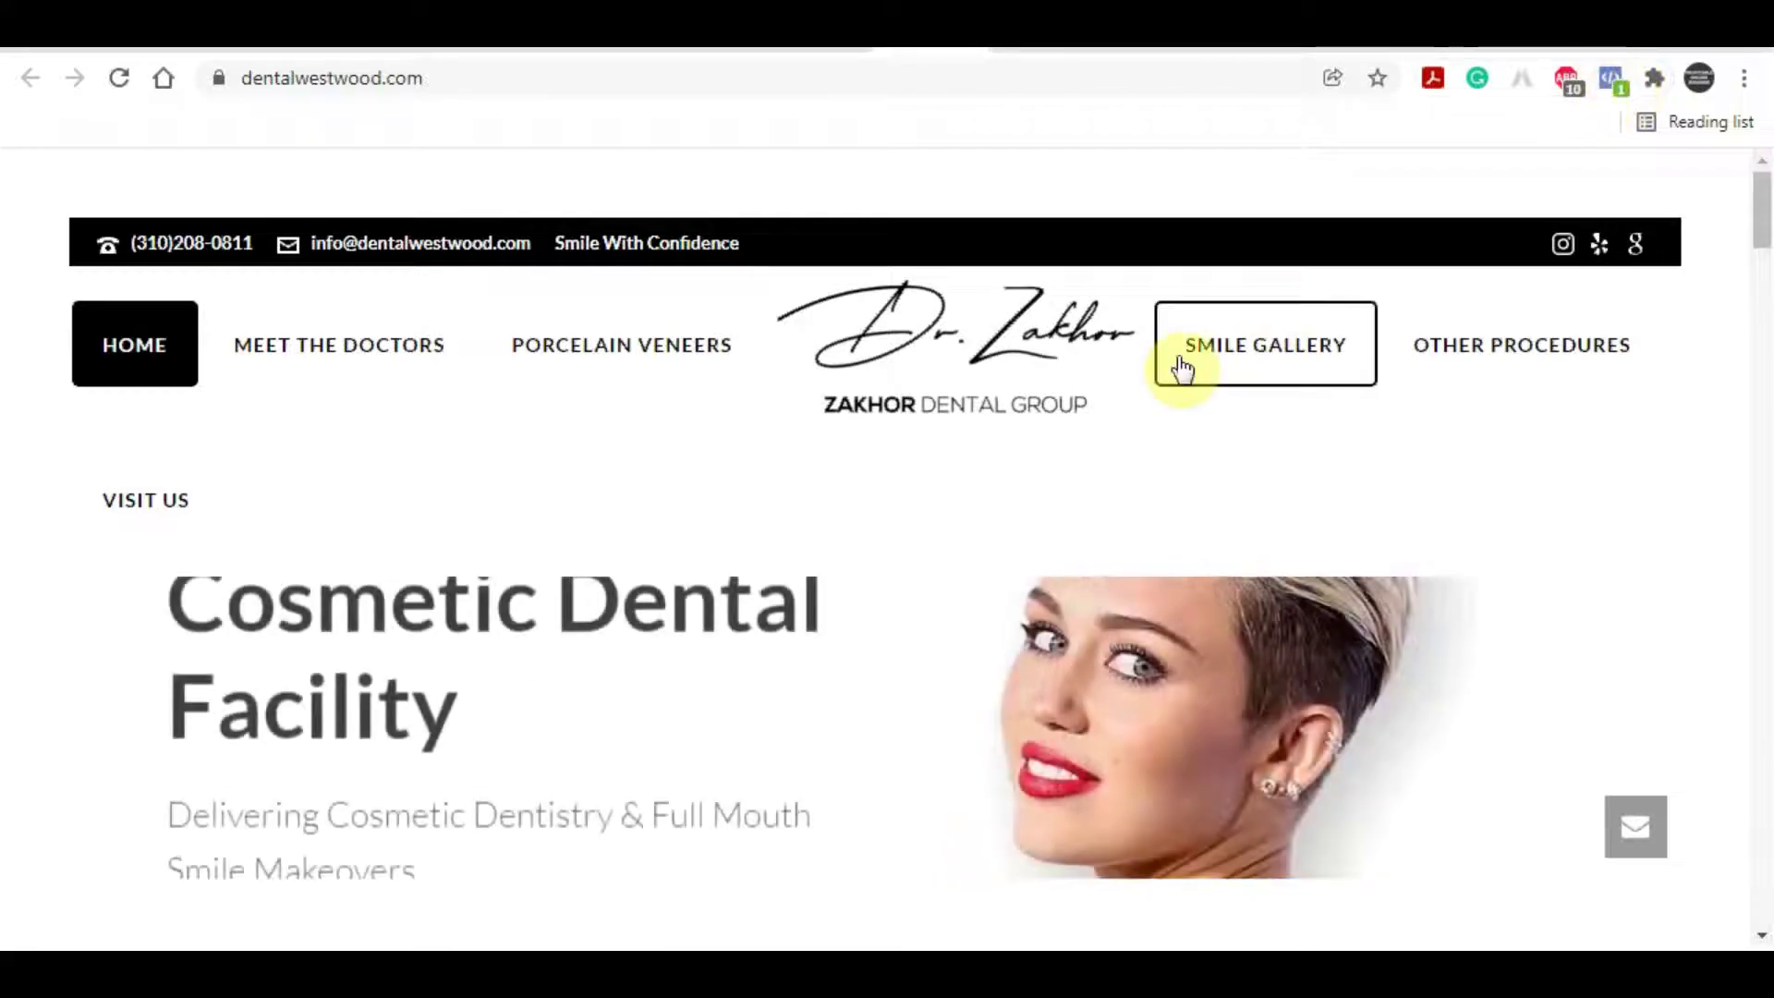
Examine the Zakhor Dental Group homepage, including its smile photos and appointment sections.
scroll(1183, 368, "down", 20)
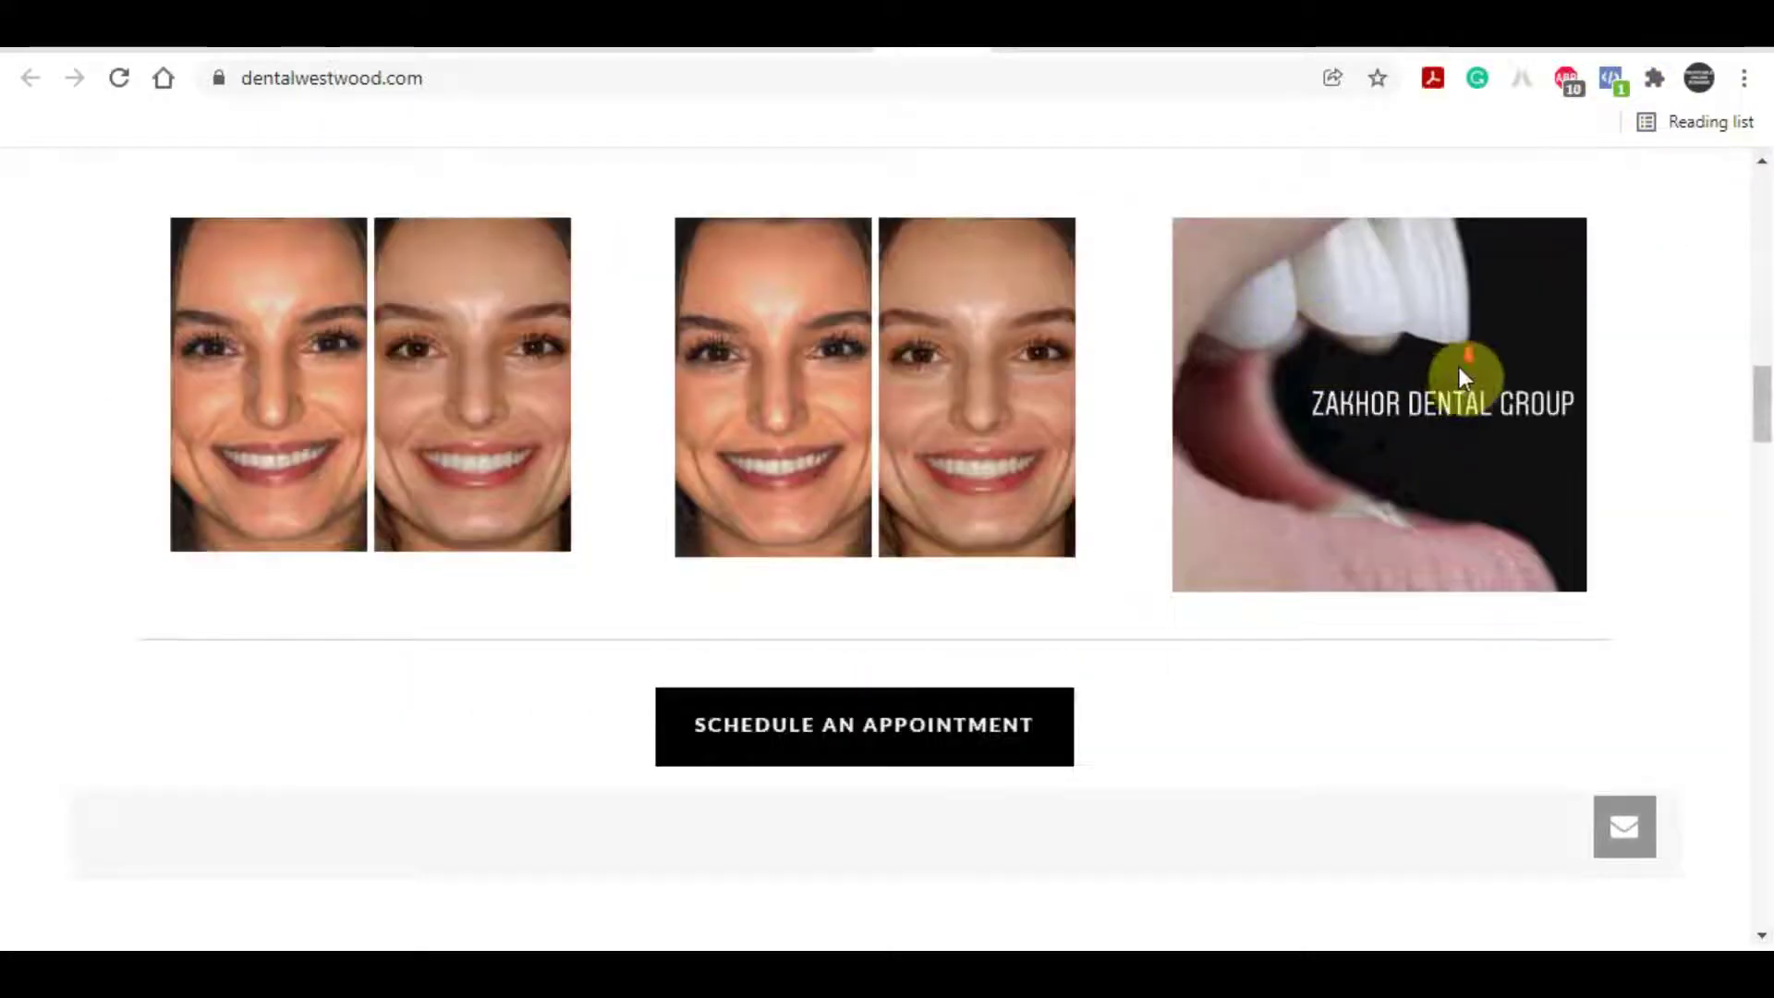
scroll(1453, 372, "down", 10)
scroll(1432, 480, "up", 10)
scroll(1423, 637, "up", 15)
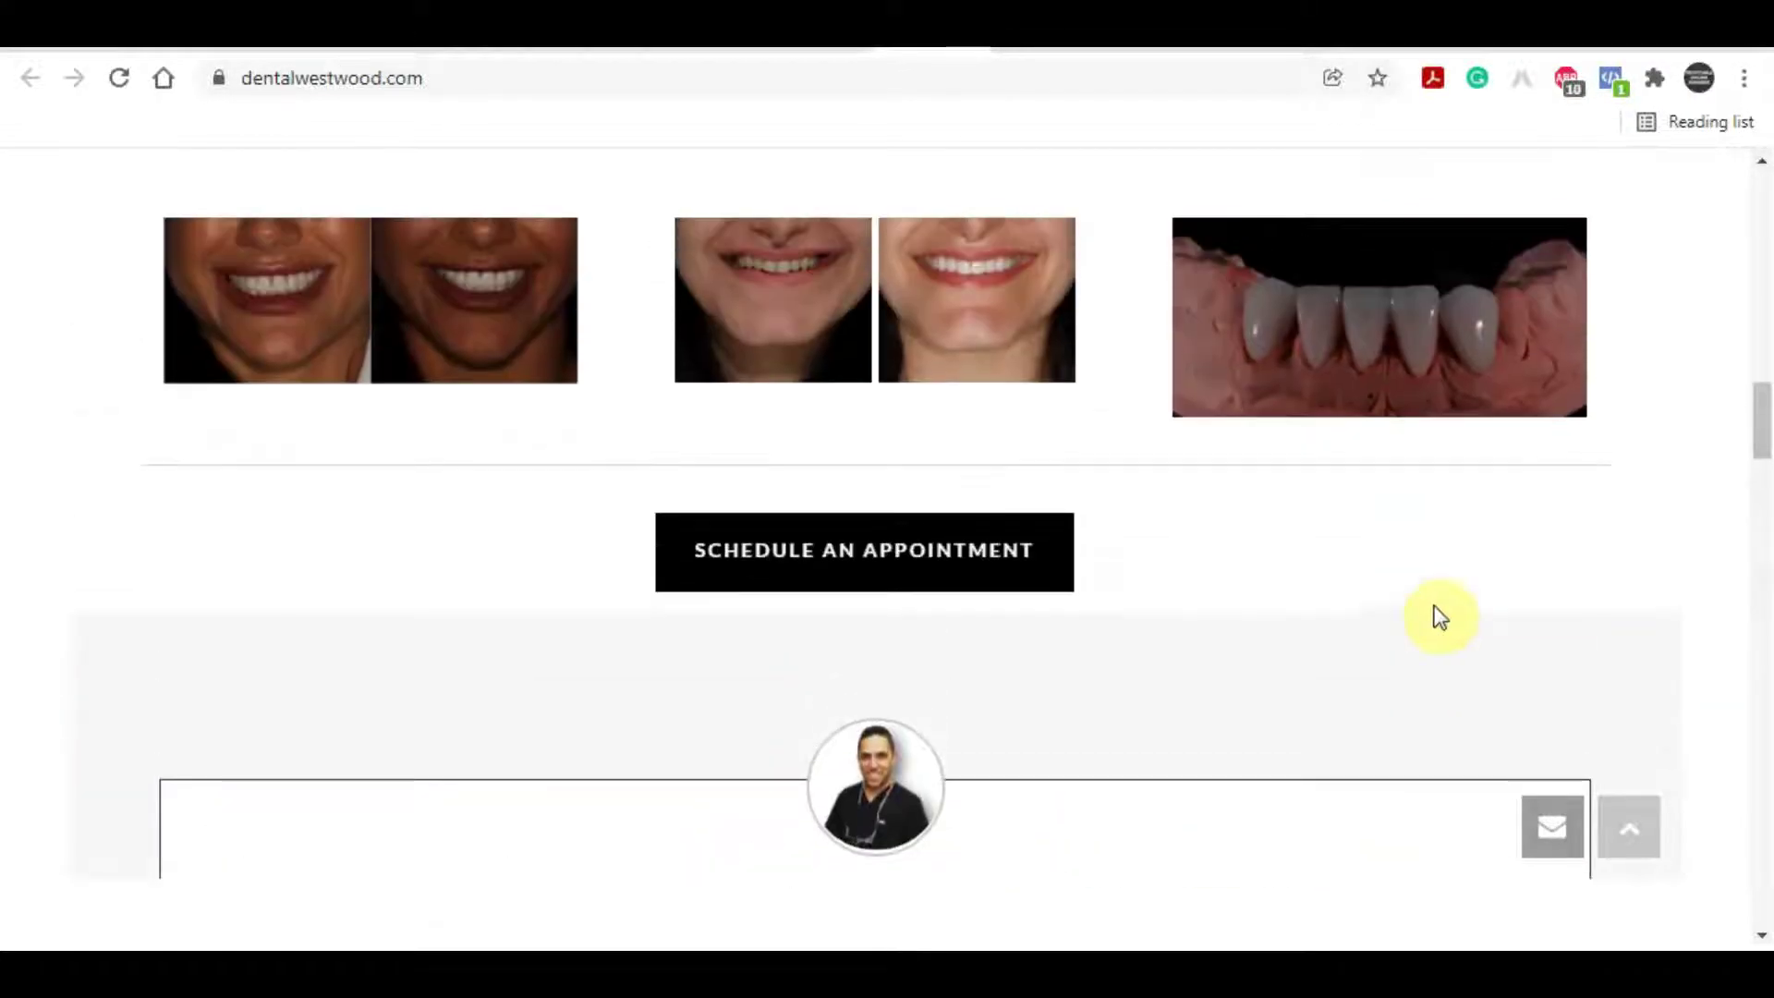
scroll(1437, 611, "up", 5)
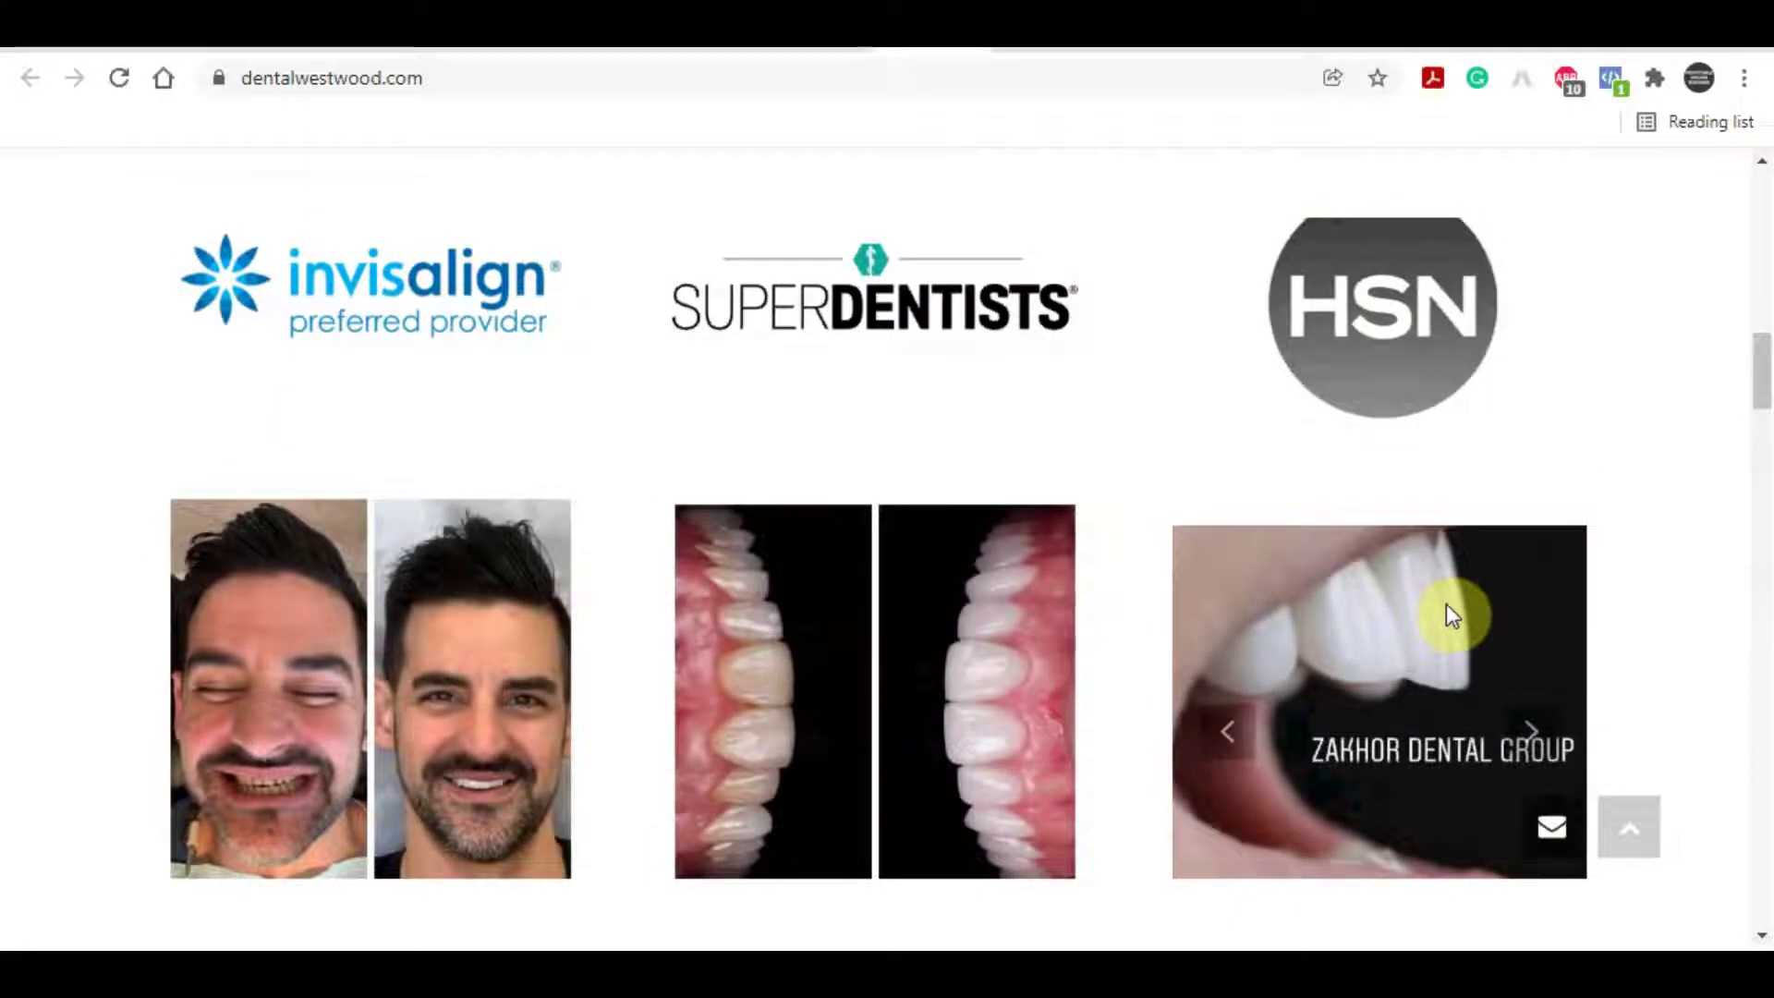
scroll(1459, 592, "up", 5)
scroll(1481, 579, "up", 5)
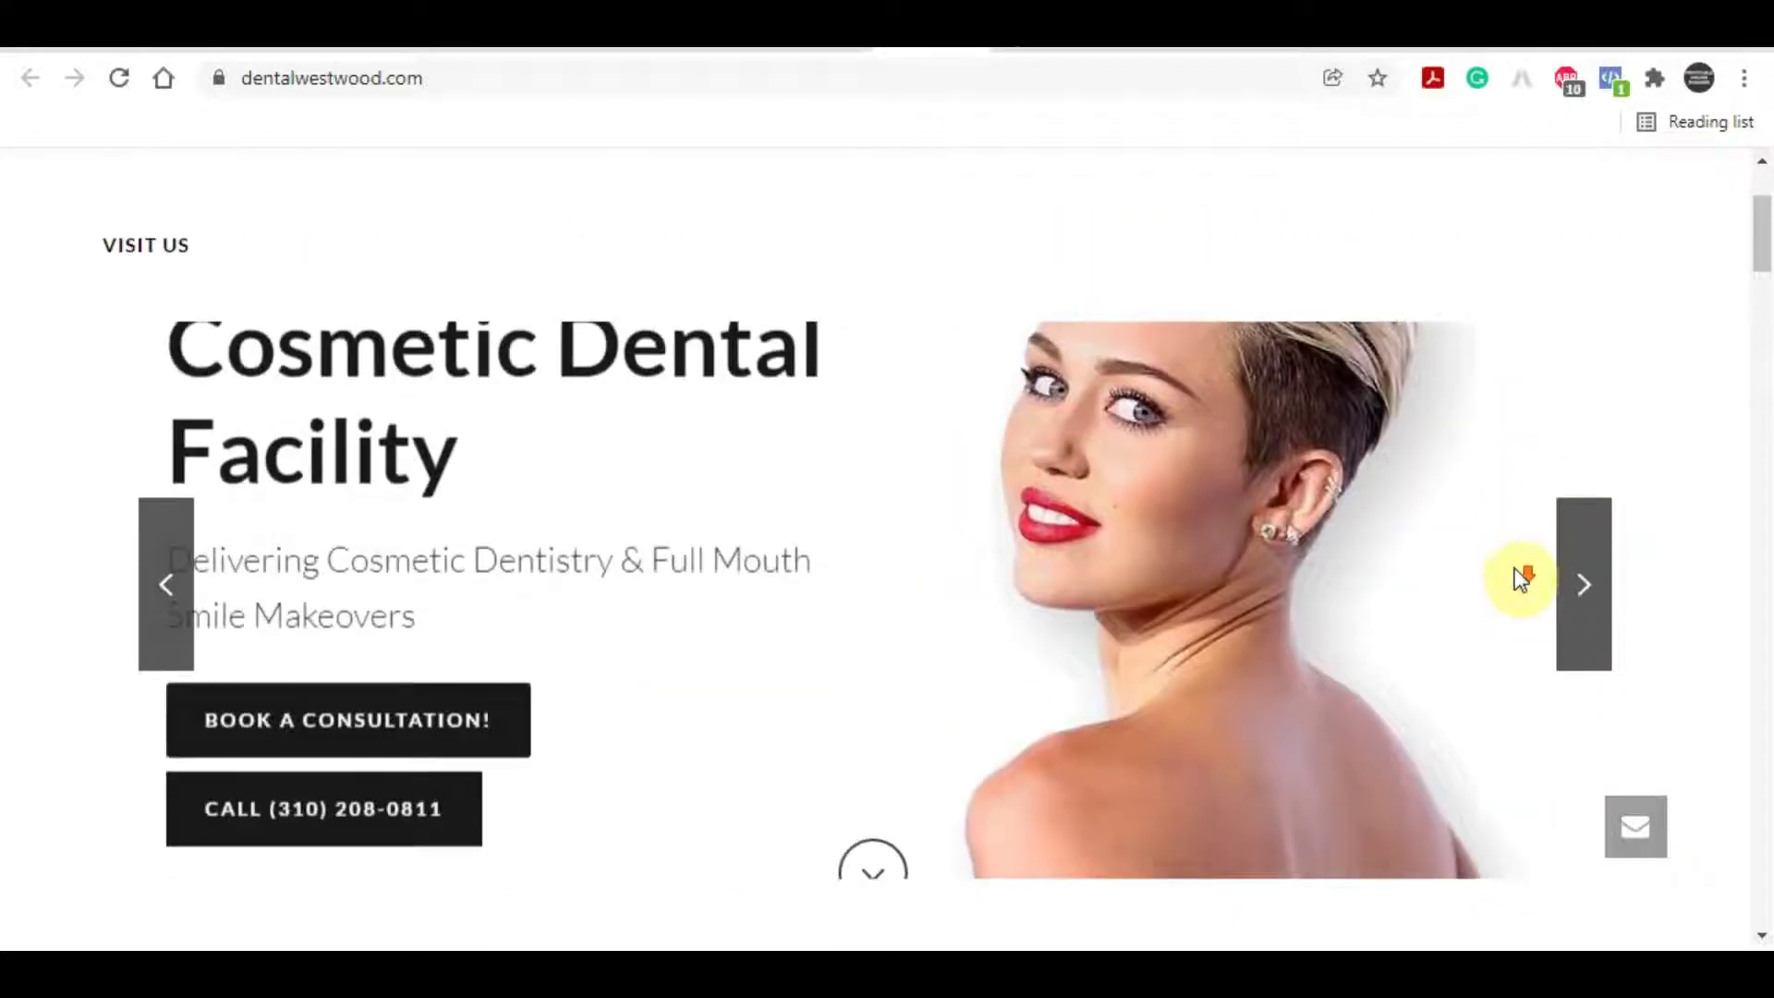
scroll(1555, 400, "up", 3)
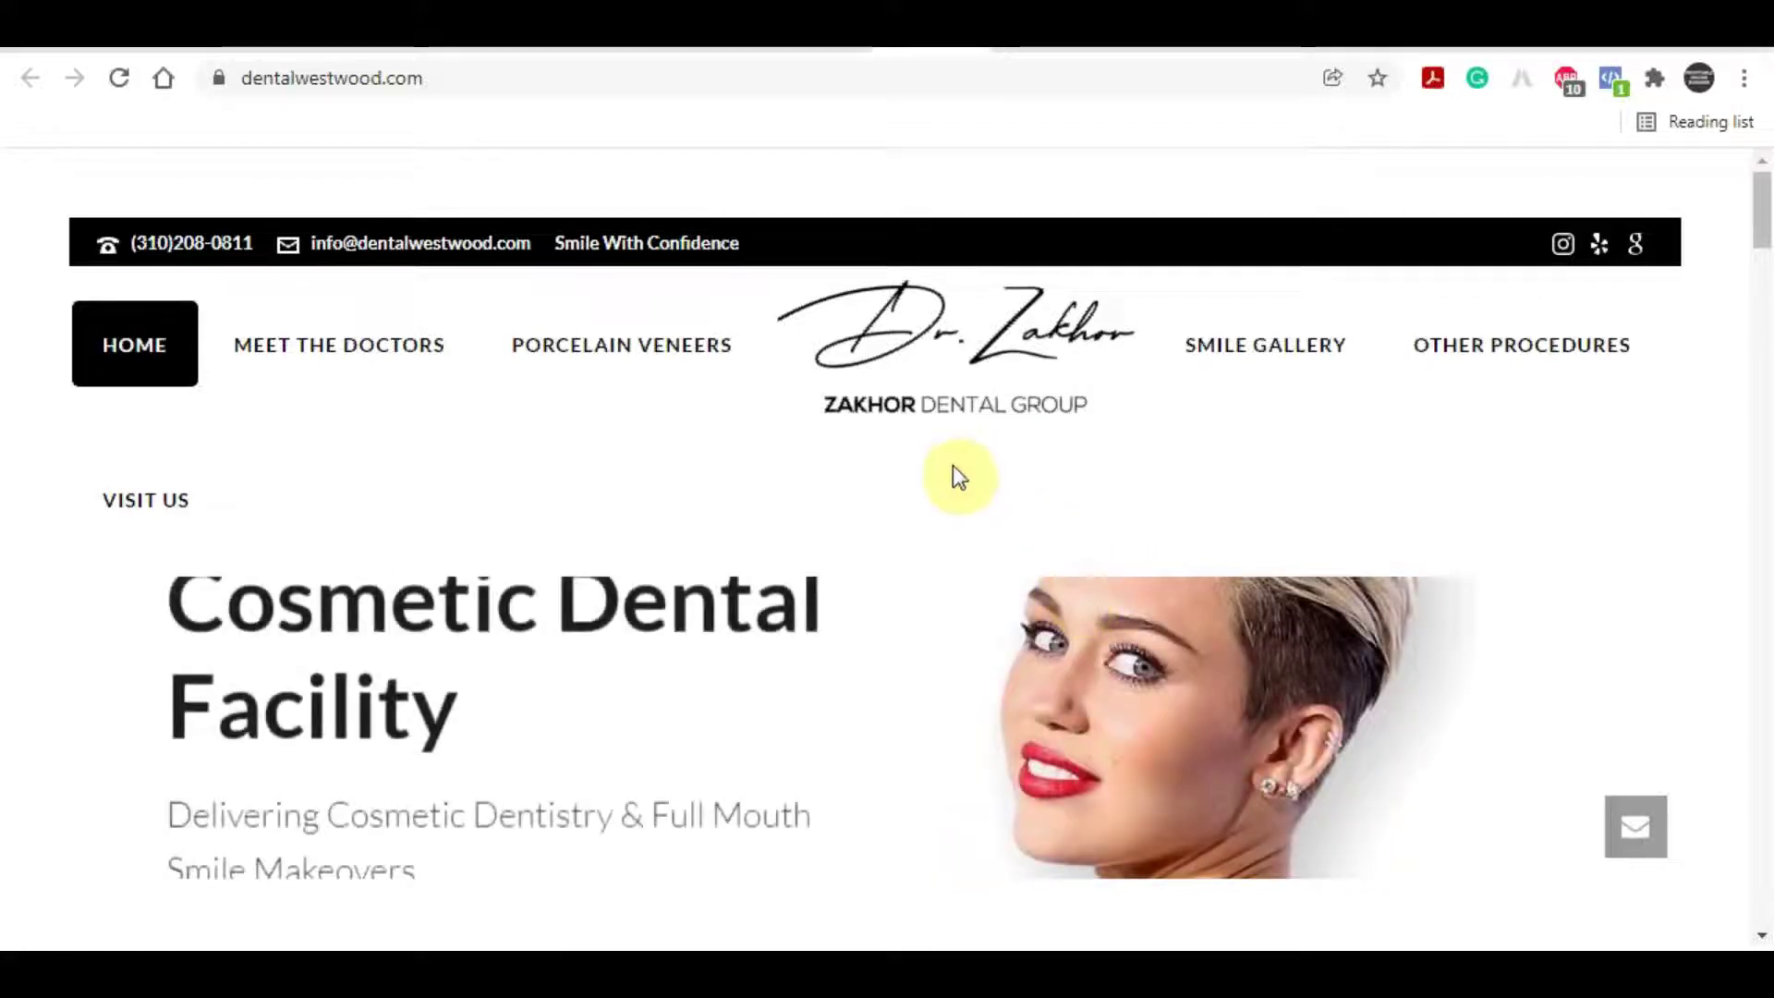
mouse_move(980, 591)
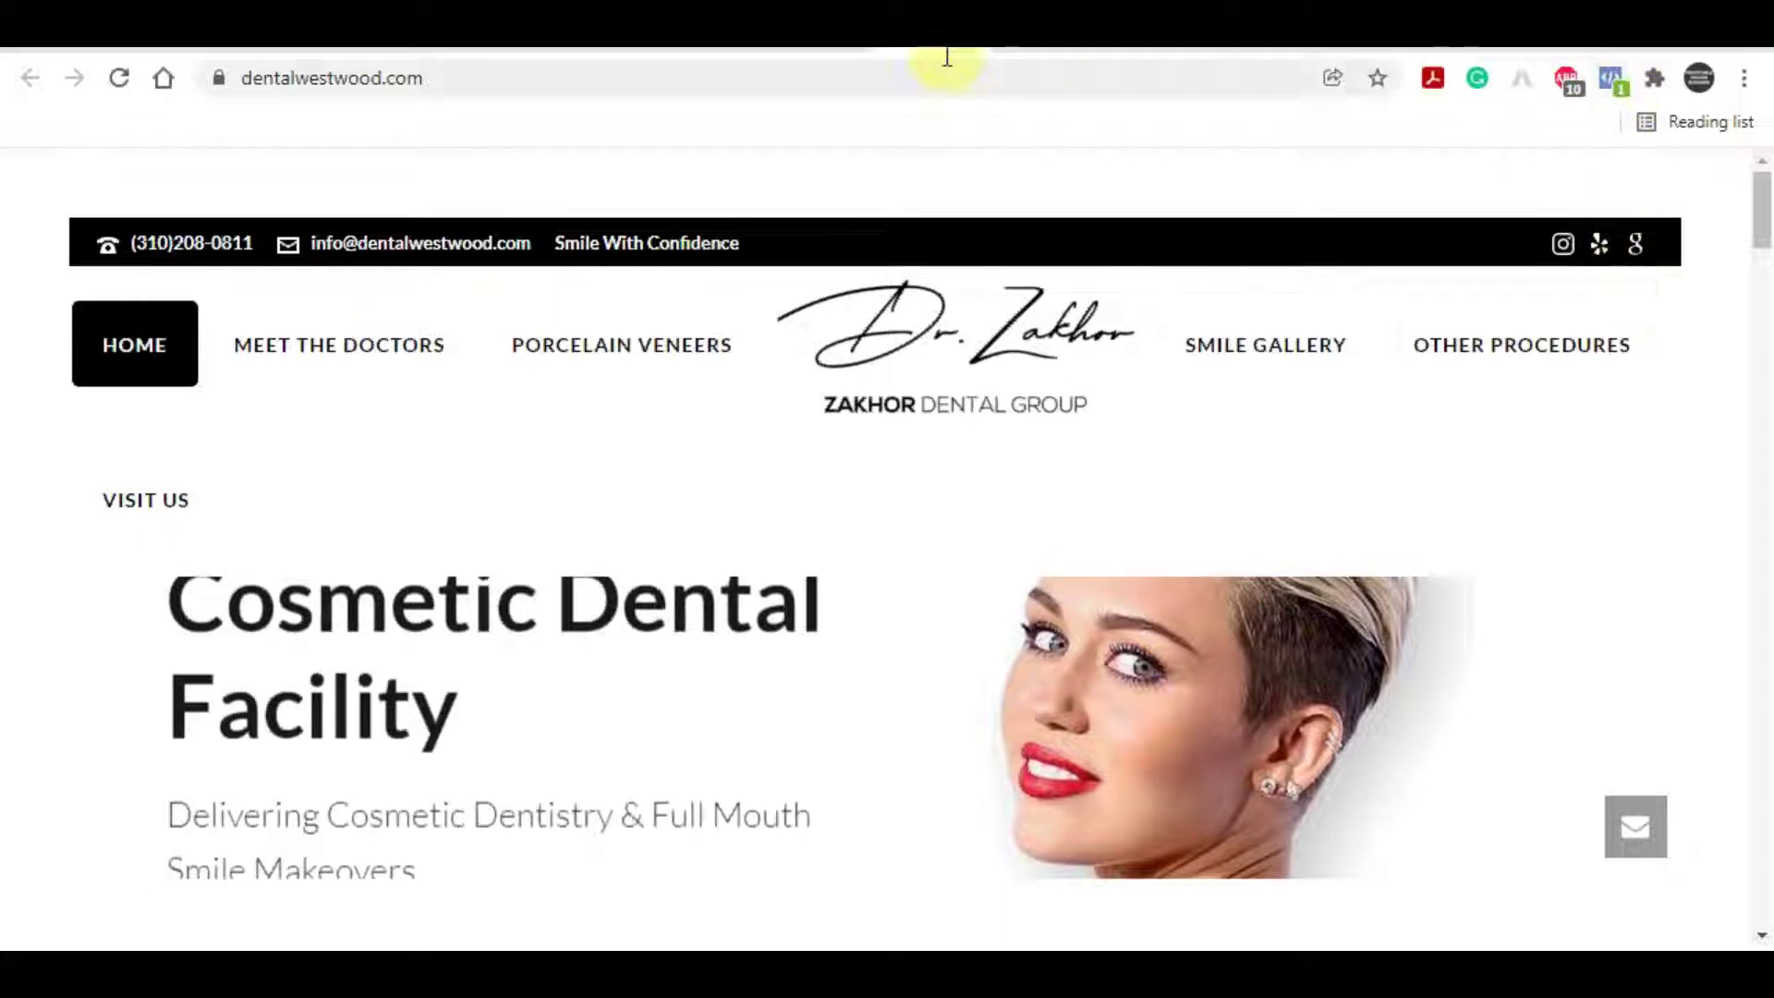
Look through more dentist listings, and check the already open Downtown Dental website with Facebook Pixel Helper.
left_click(710, 67)
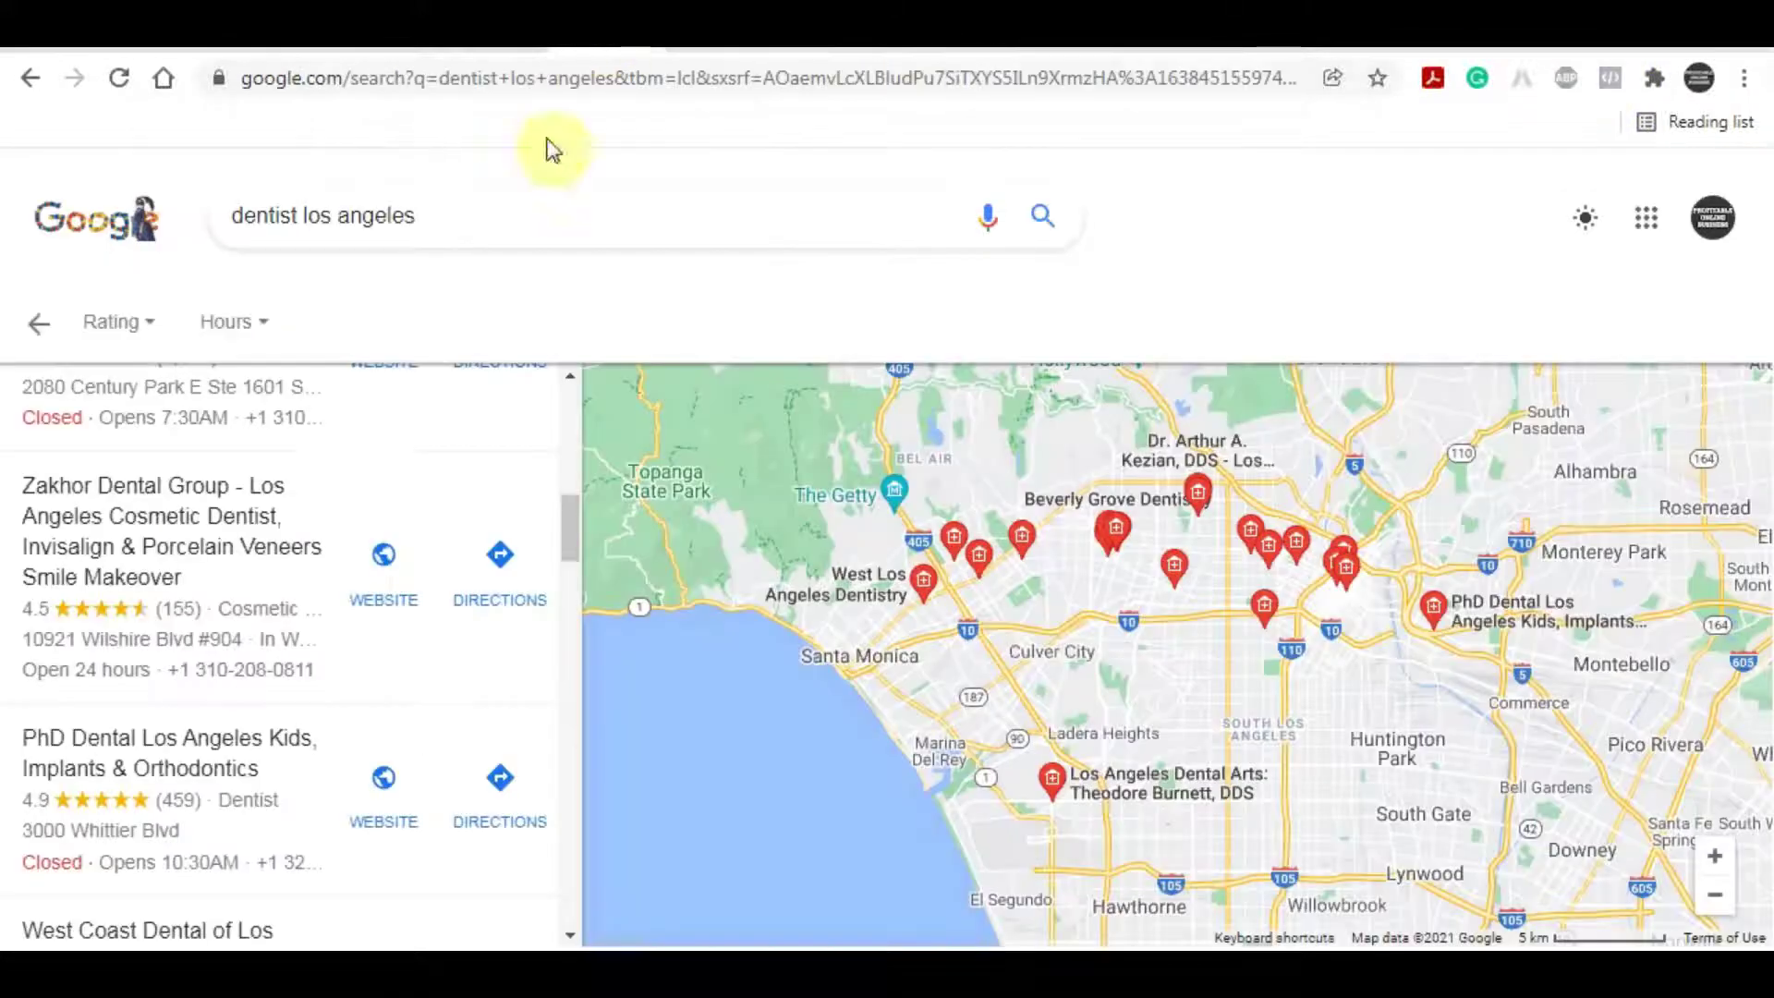
scroll(158, 739, "down", 4)
scroll(158, 695, "down", 1)
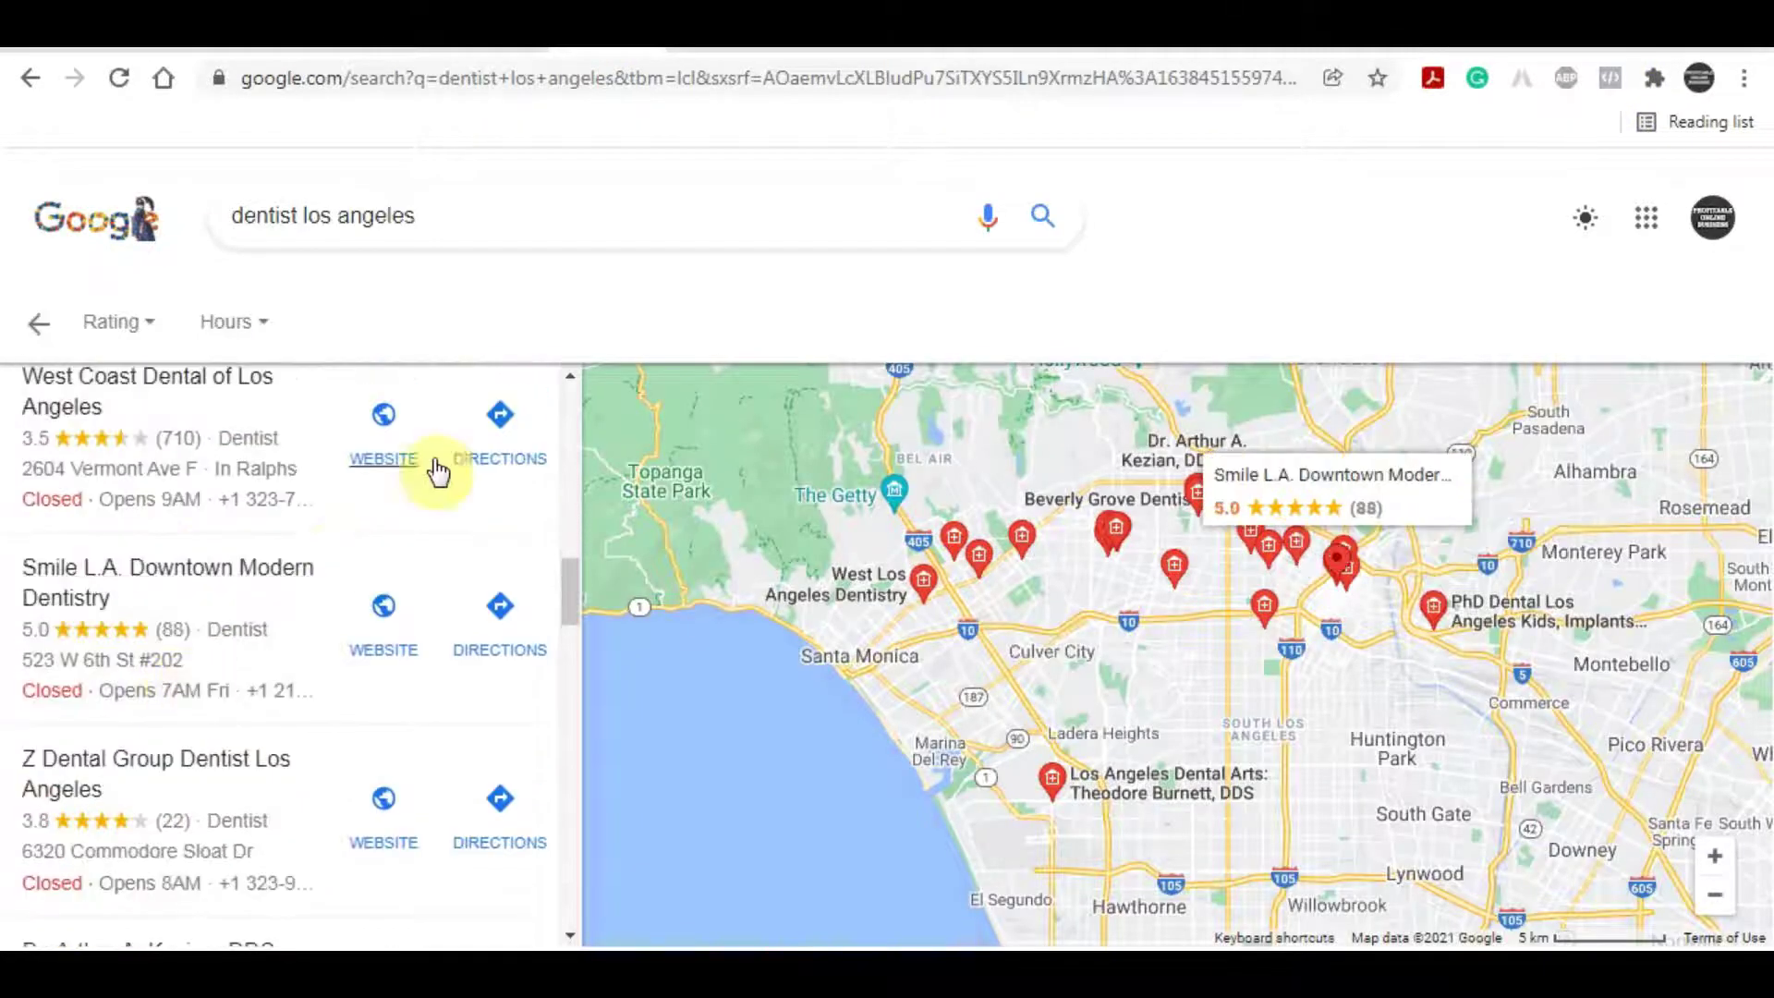
left_click(887, 37)
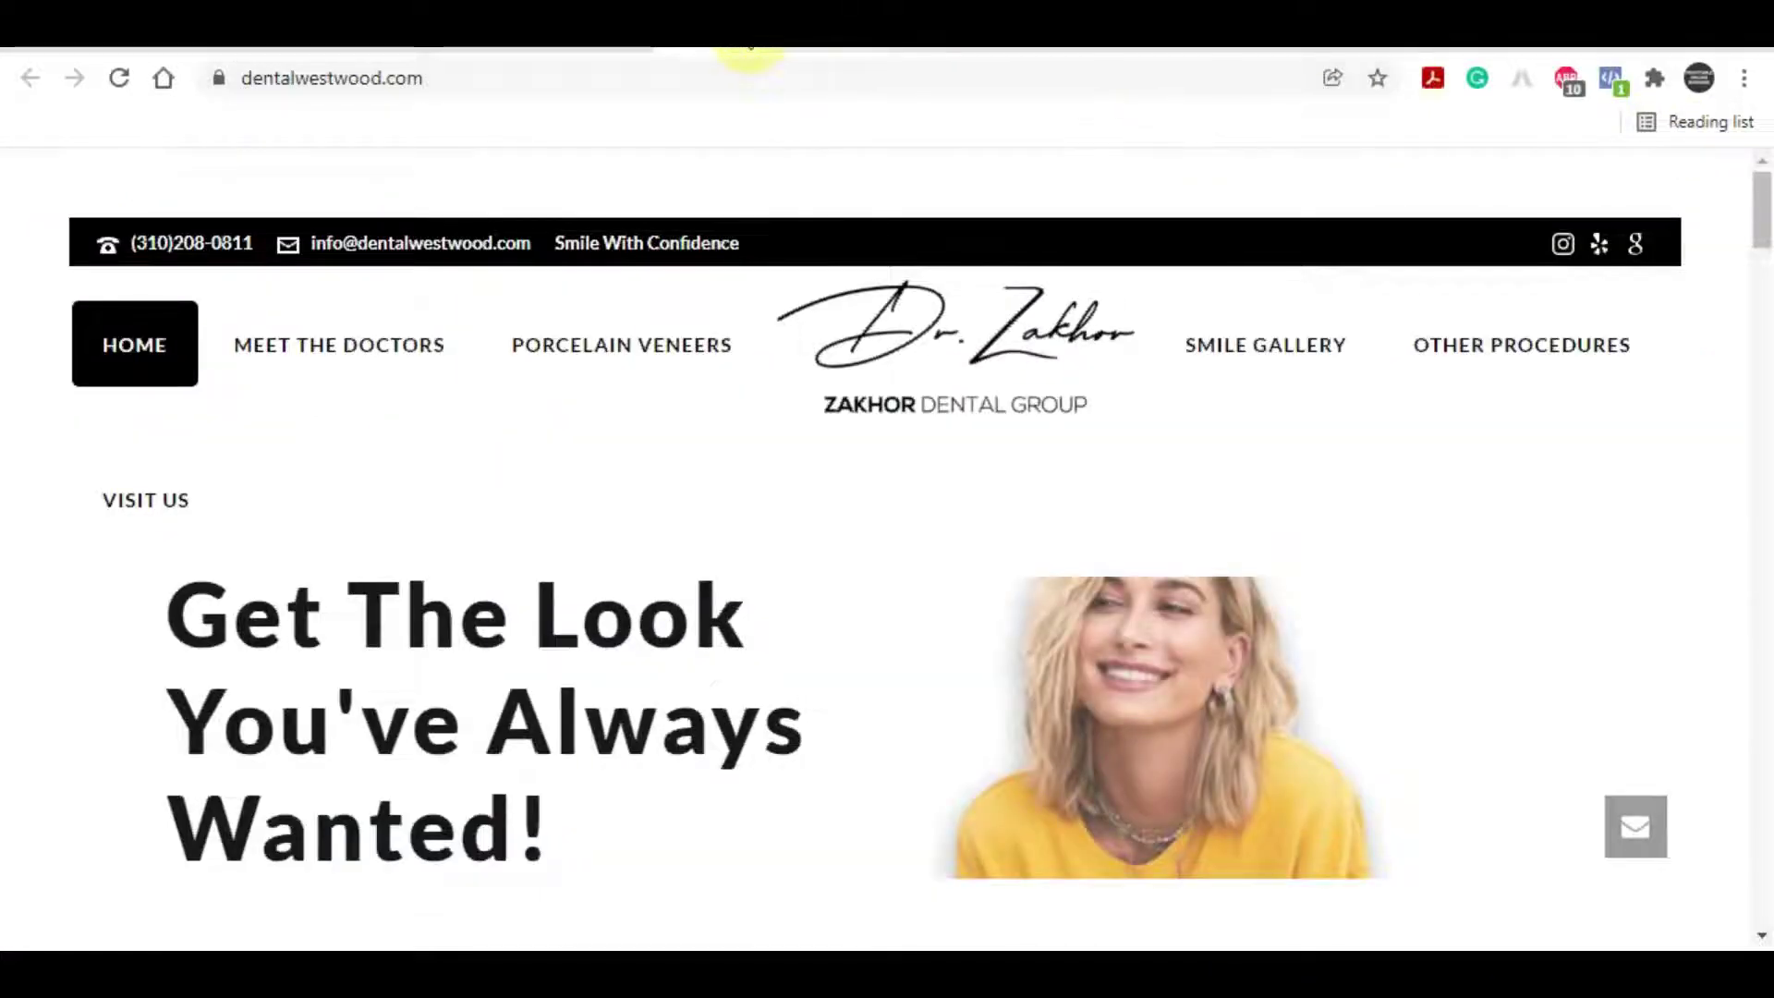
left_click(843, 46)
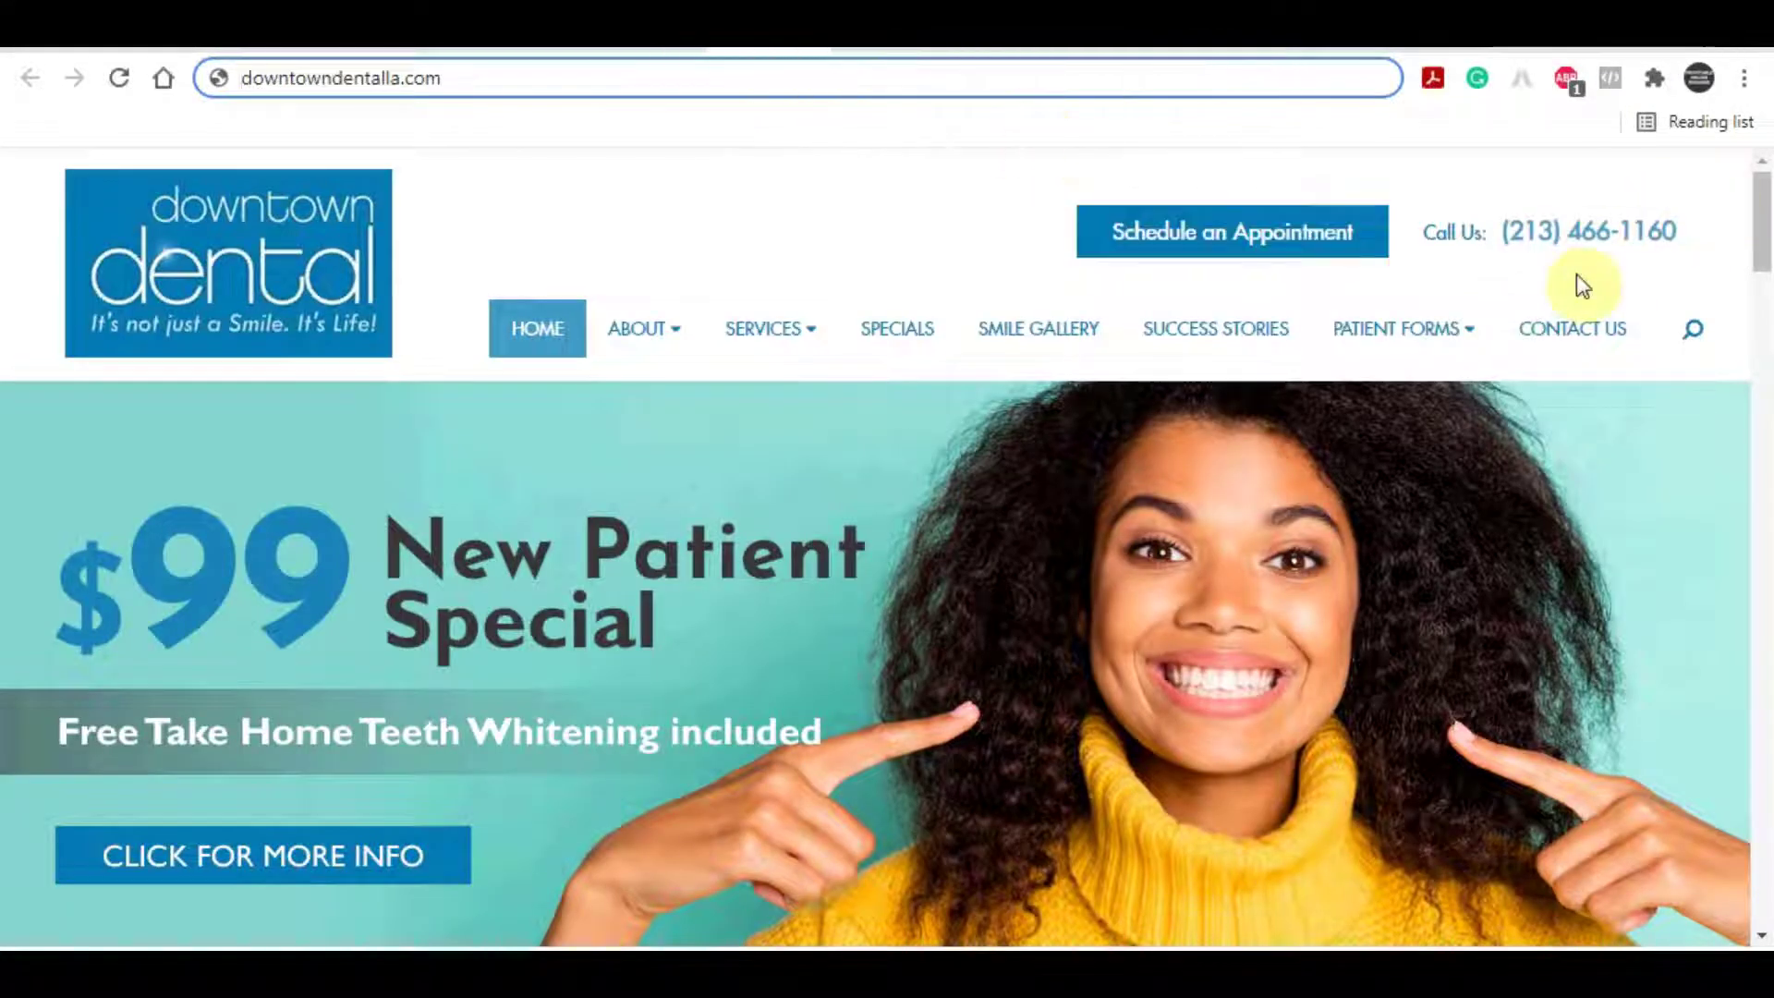
left_click(1612, 82)
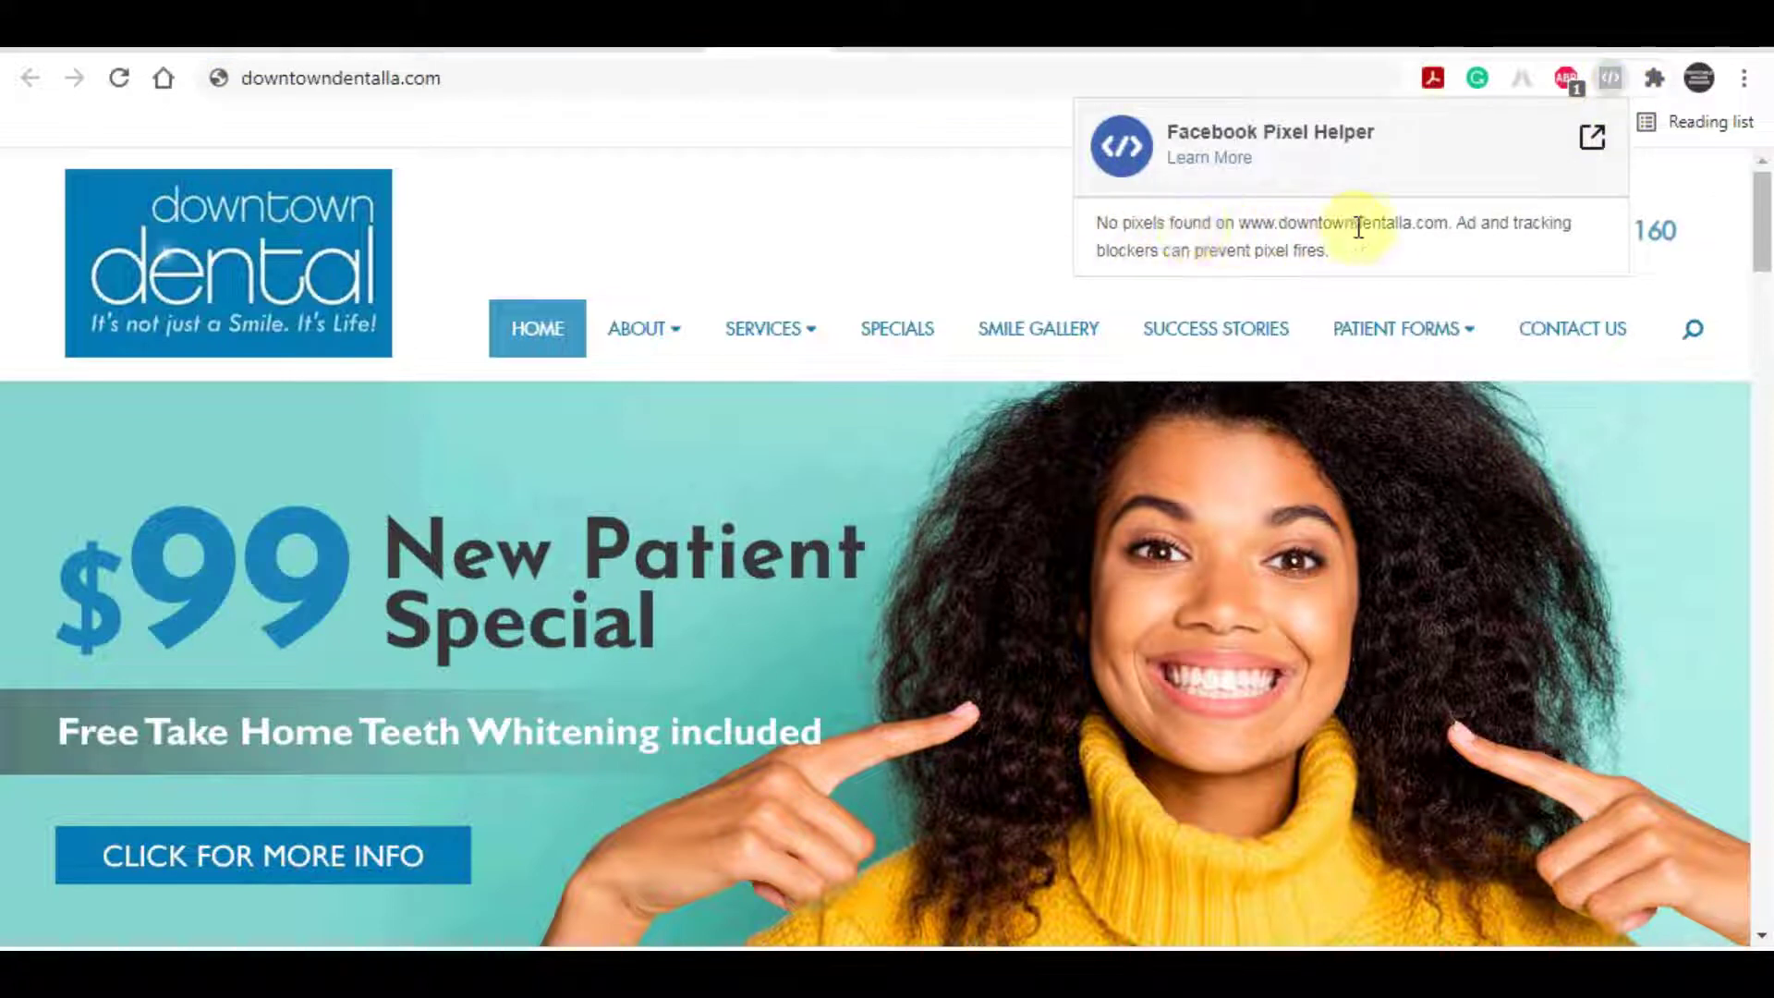
left_click(640, 237)
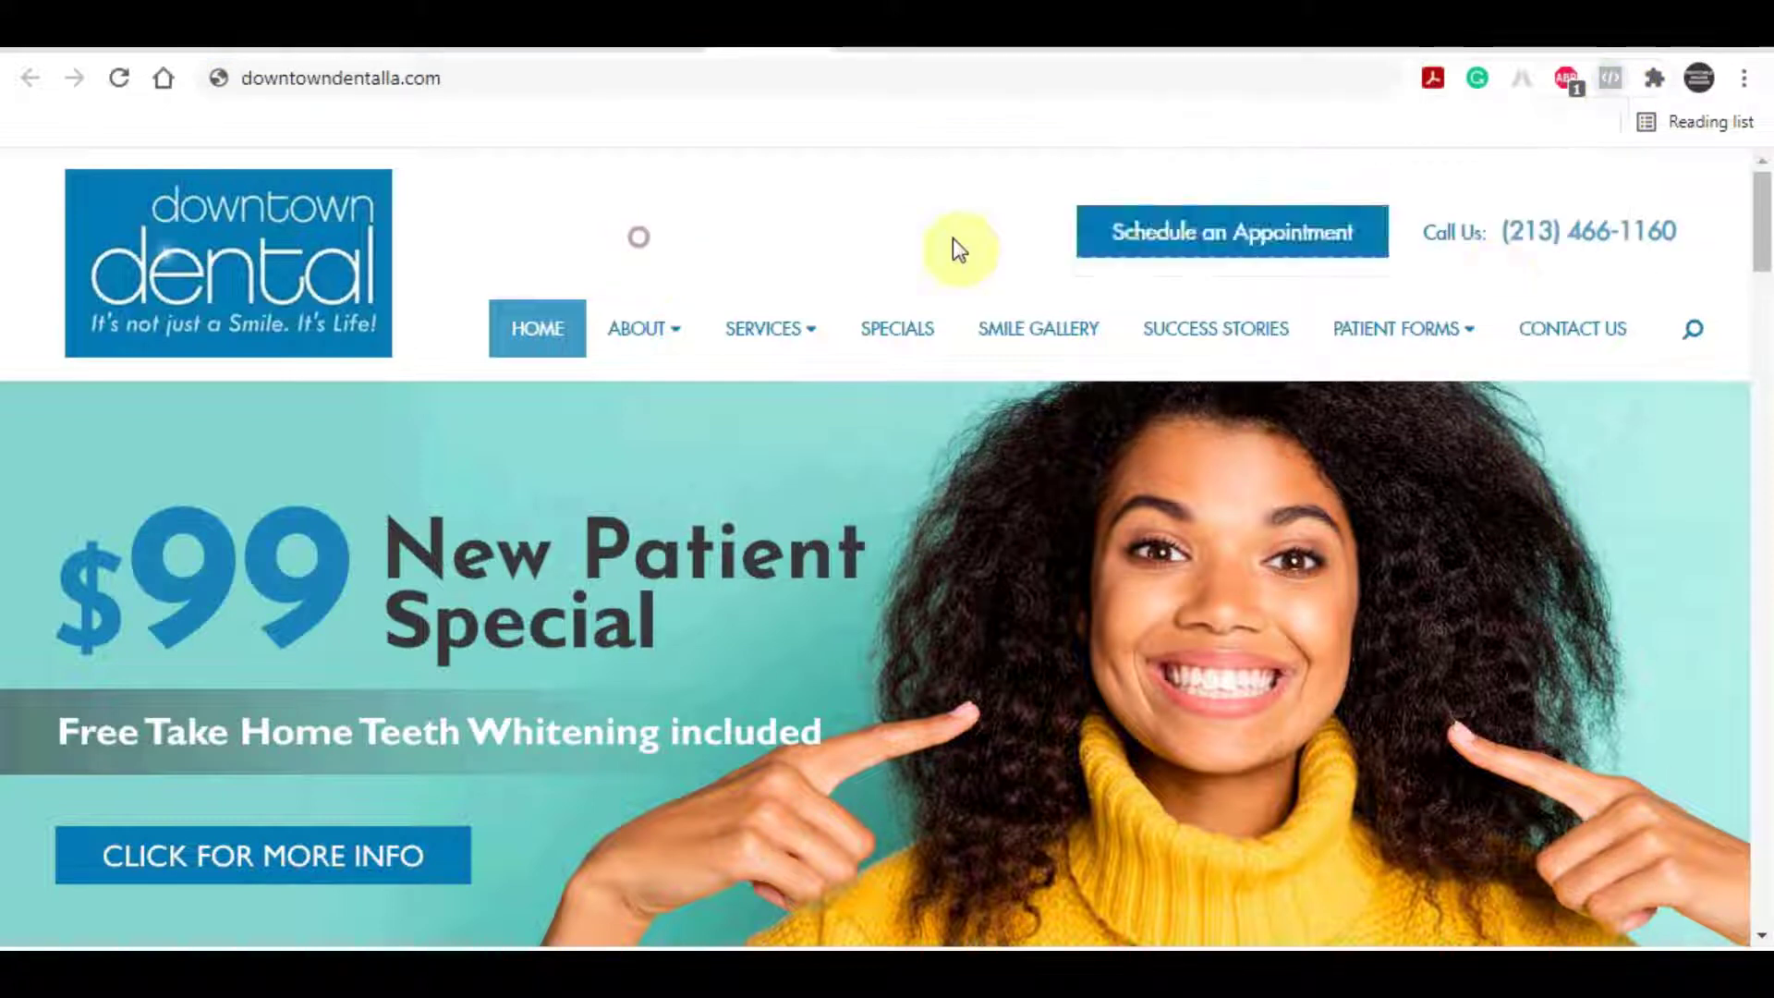
Open Downtown Dental's contact page and copy the practice's e-mail address from its e-mail link.
left_click(1572, 335)
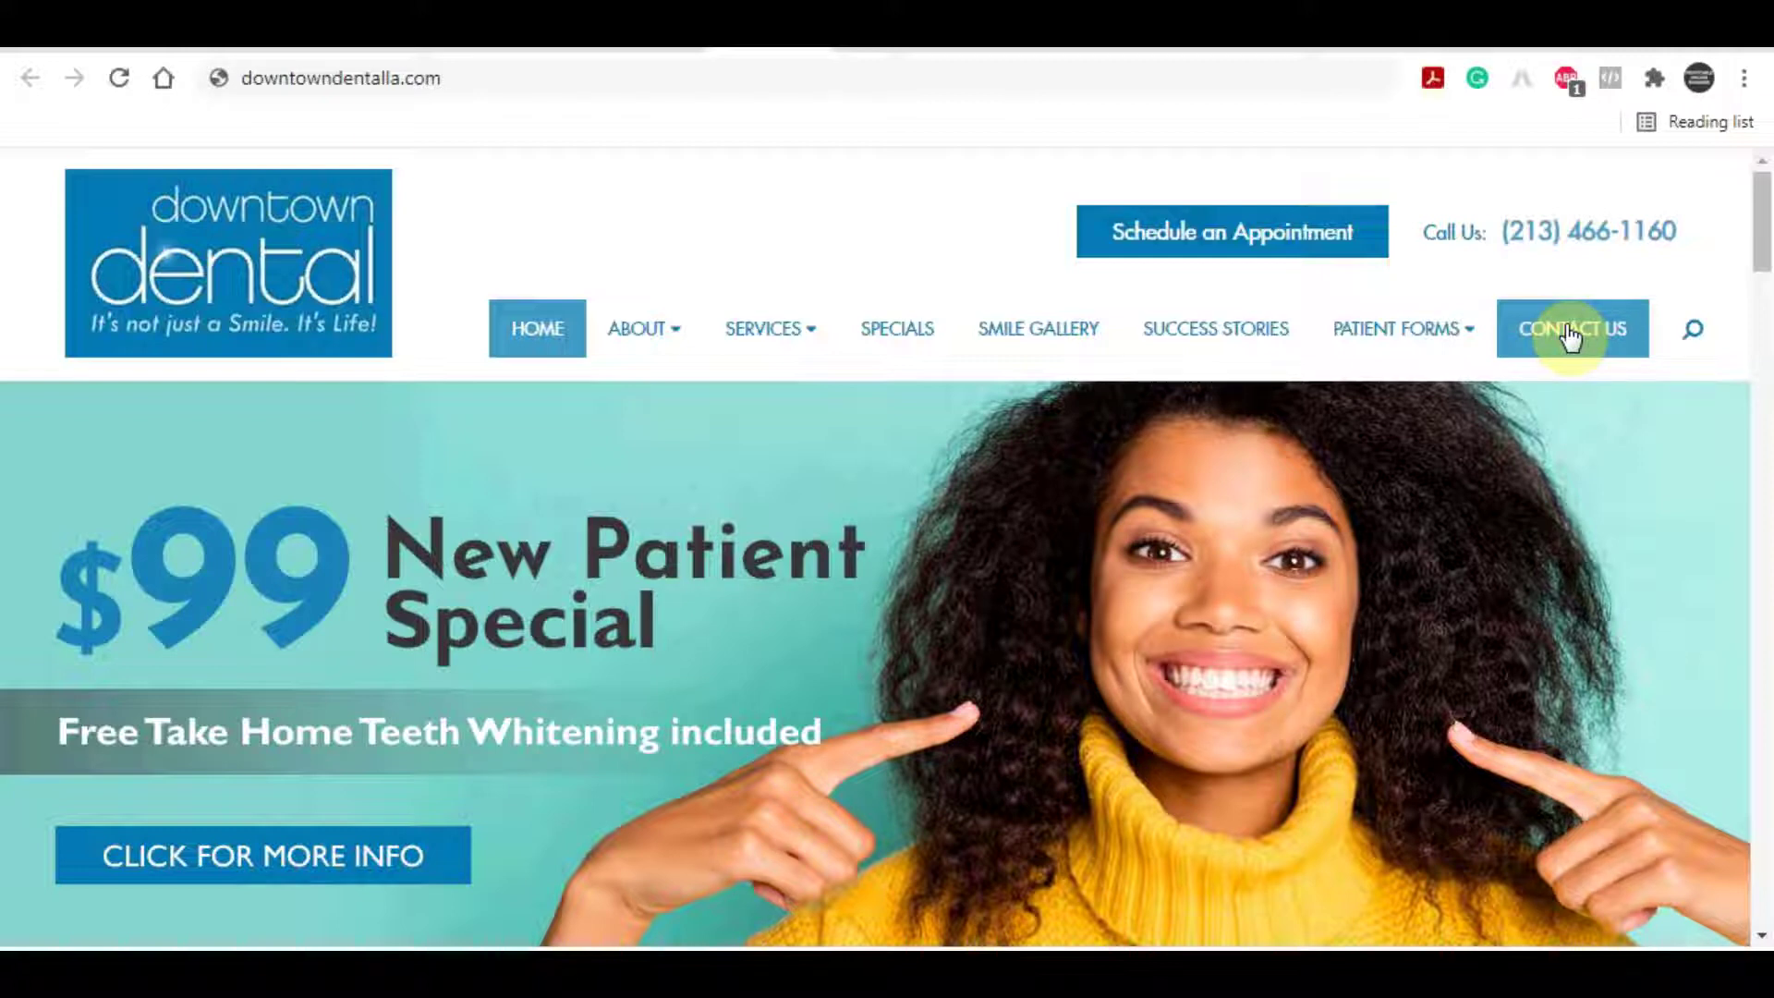
left_click(1567, 330)
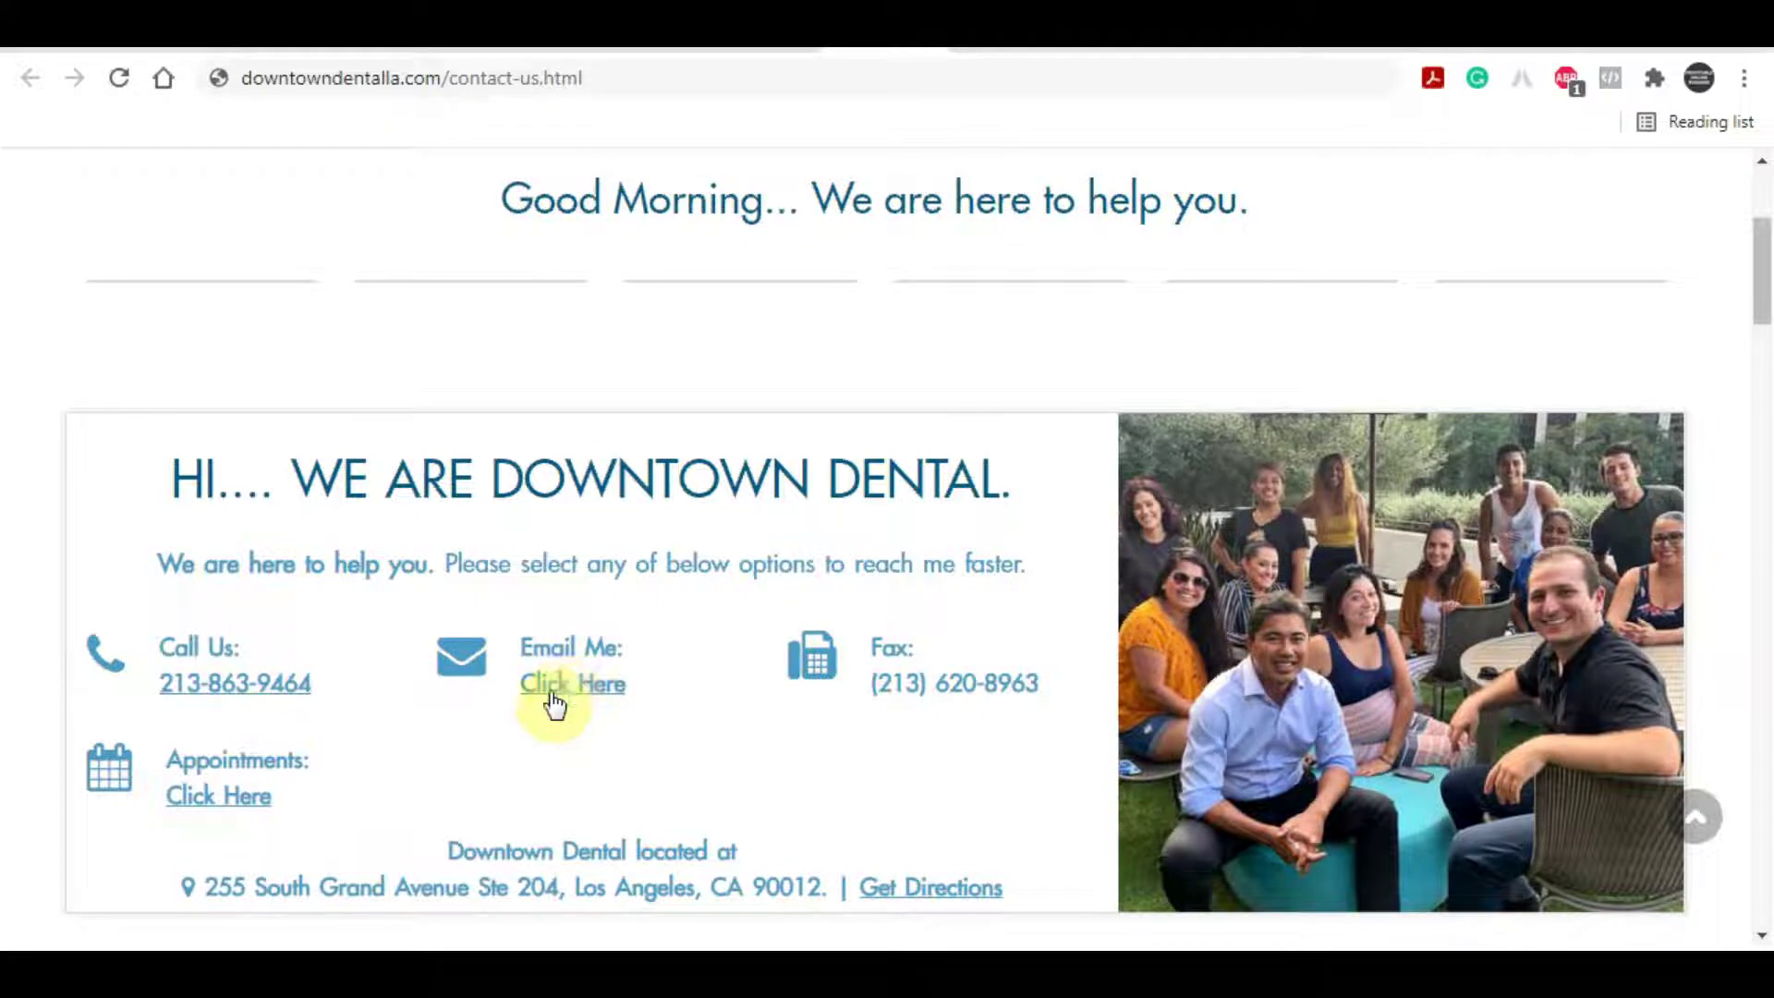
right_click(563, 688)
left_click(653, 850)
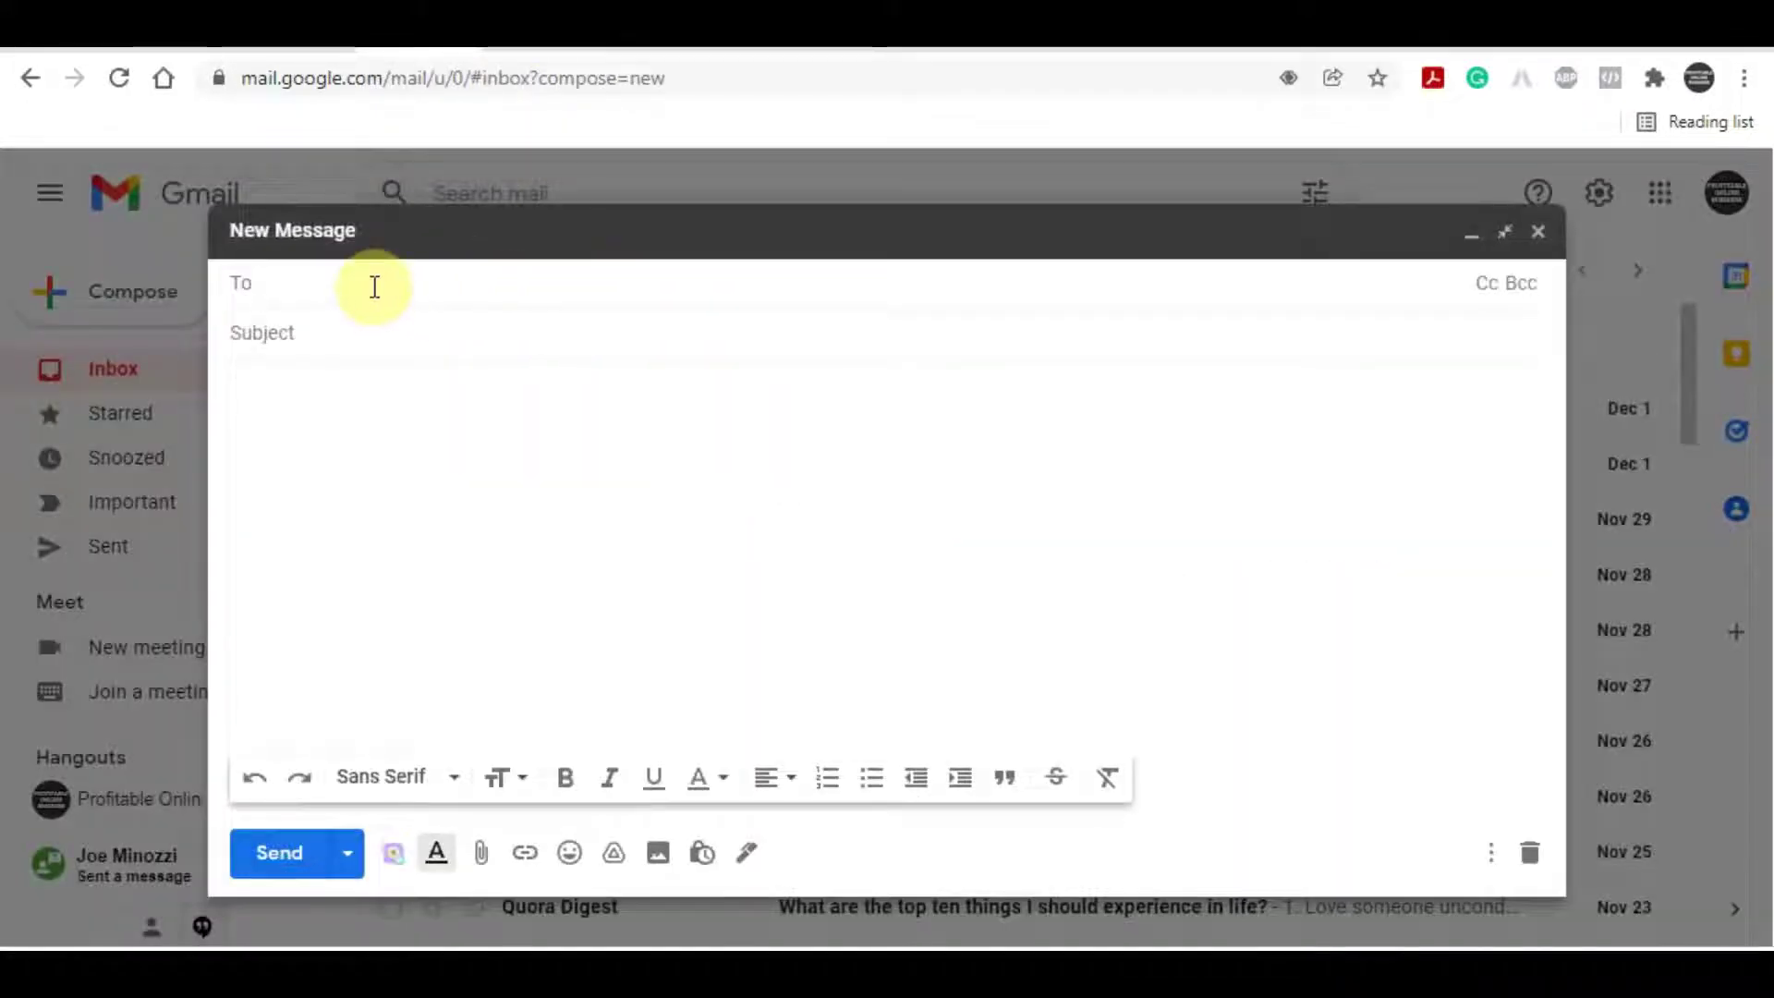
Address the new message to the copied practice e-mail address, enter the subject "How to increase you business sales by 10 times", and start the message body.
right_click(374, 287)
left_click(479, 454)
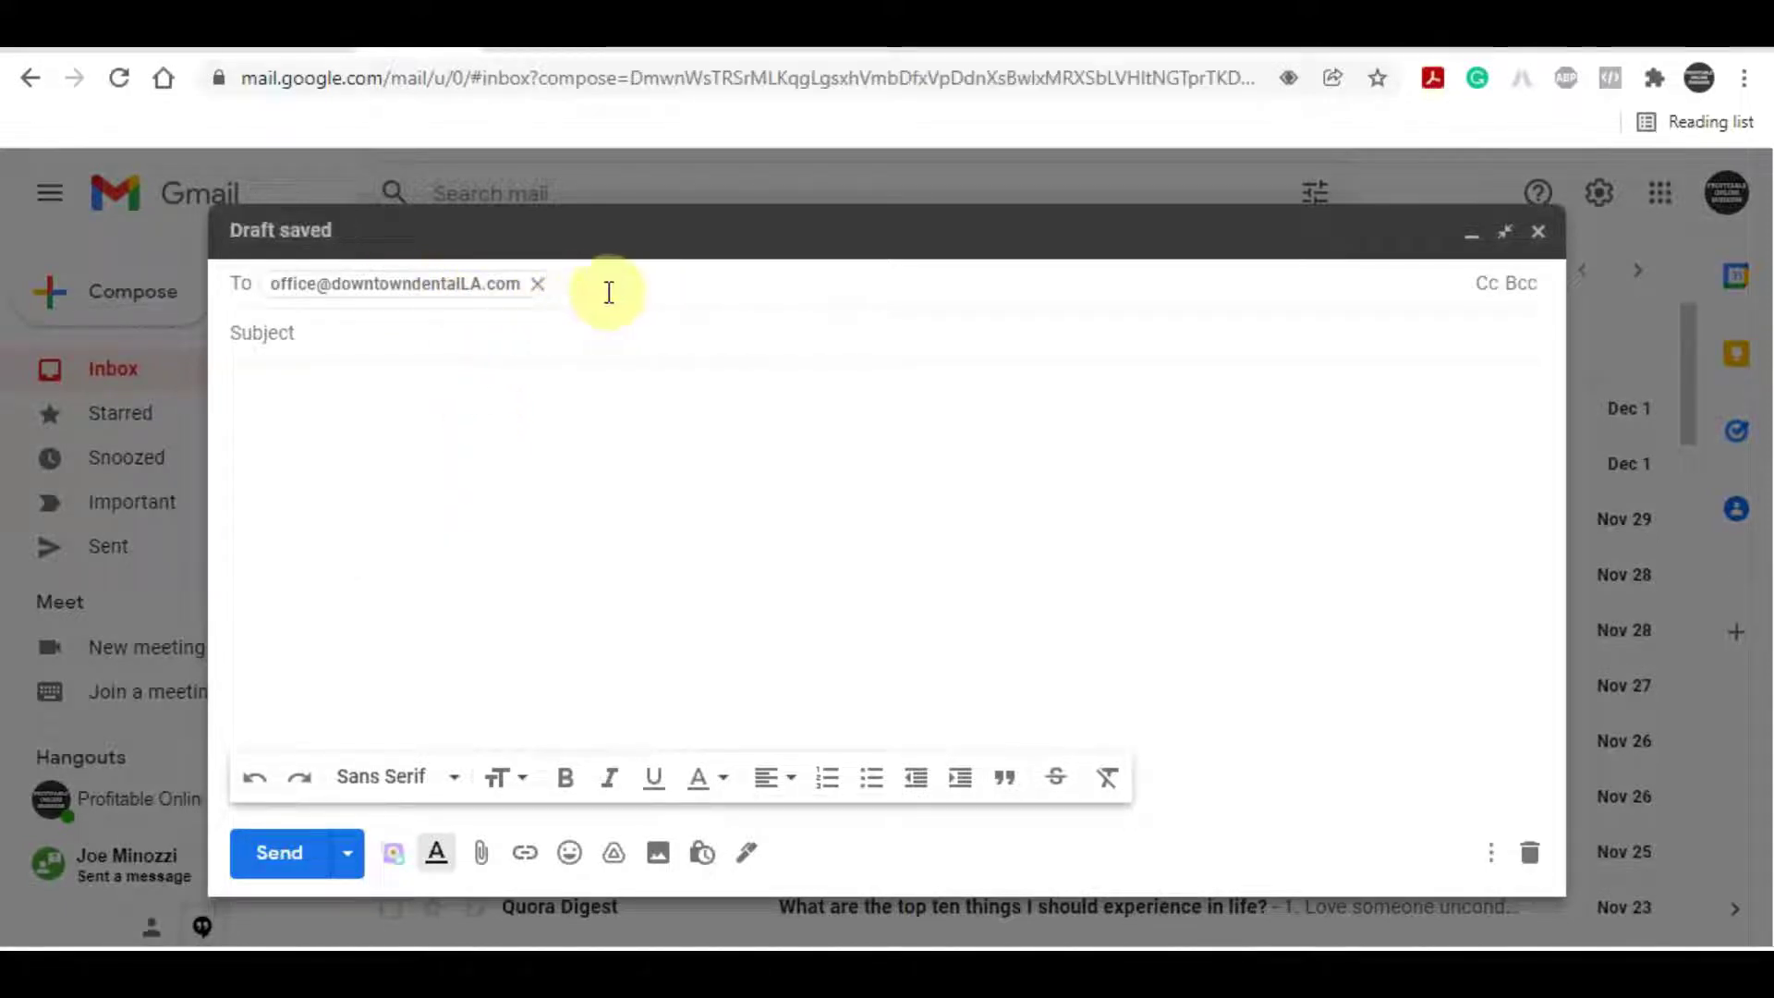
left_click(516, 328)
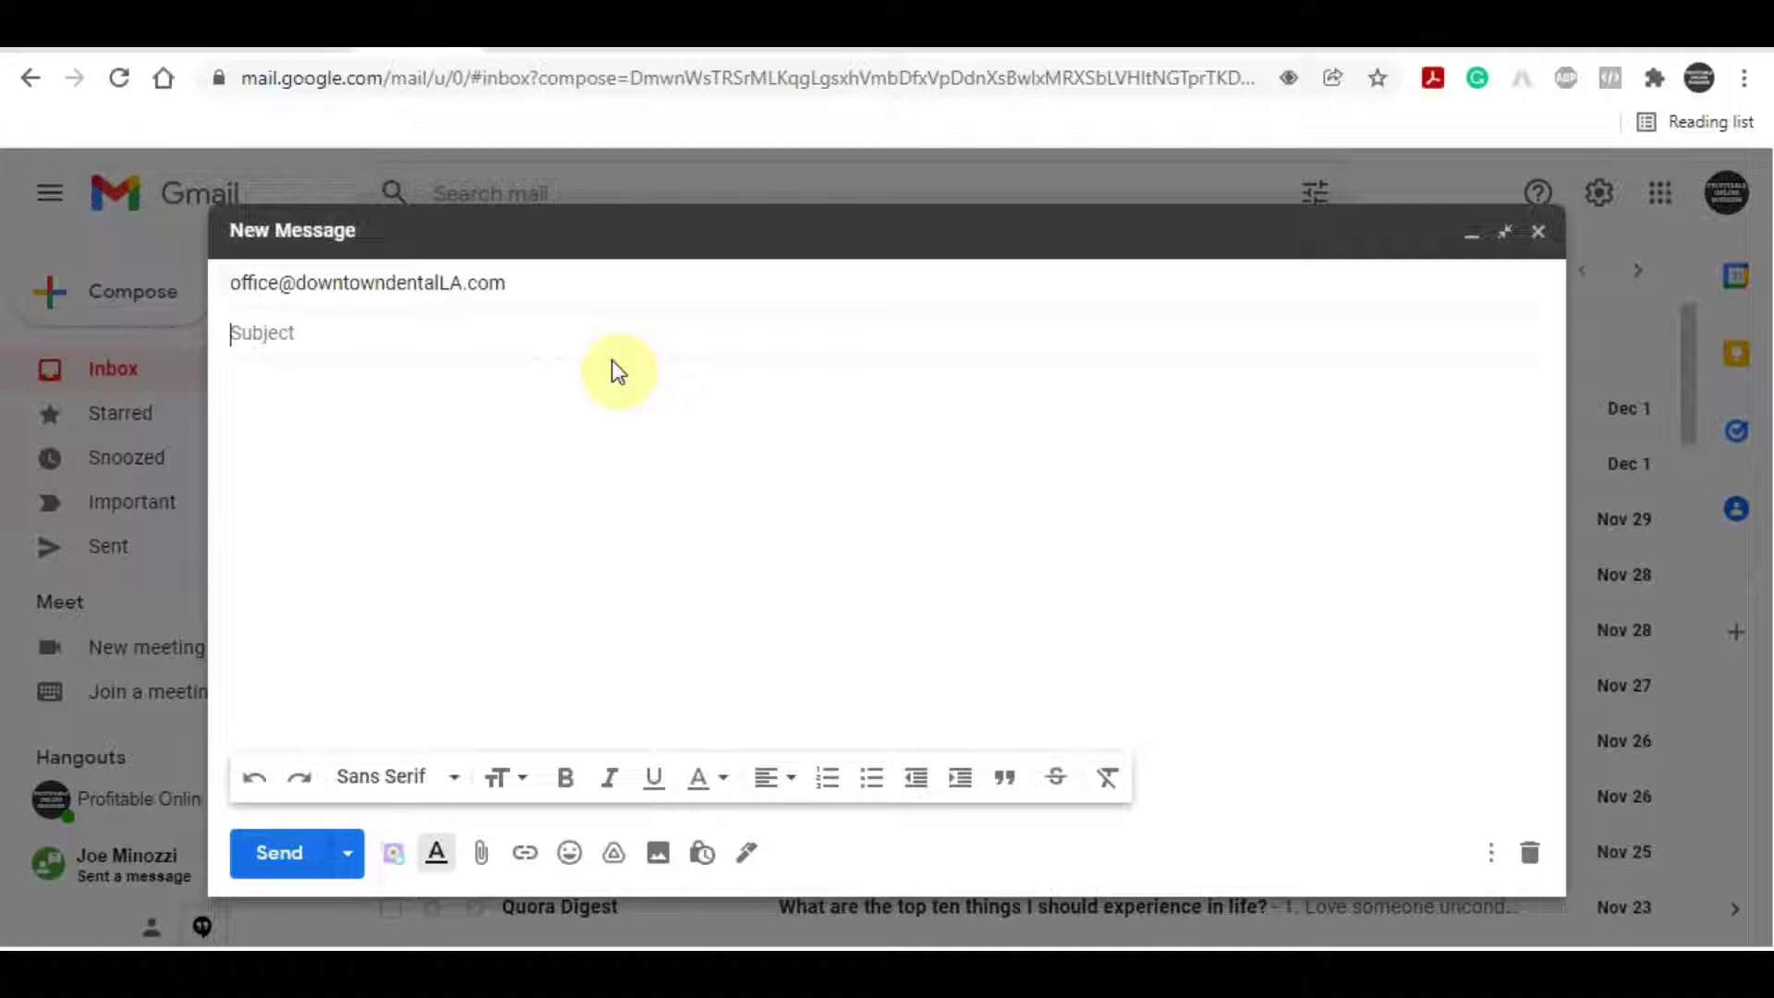
type("How to increas")
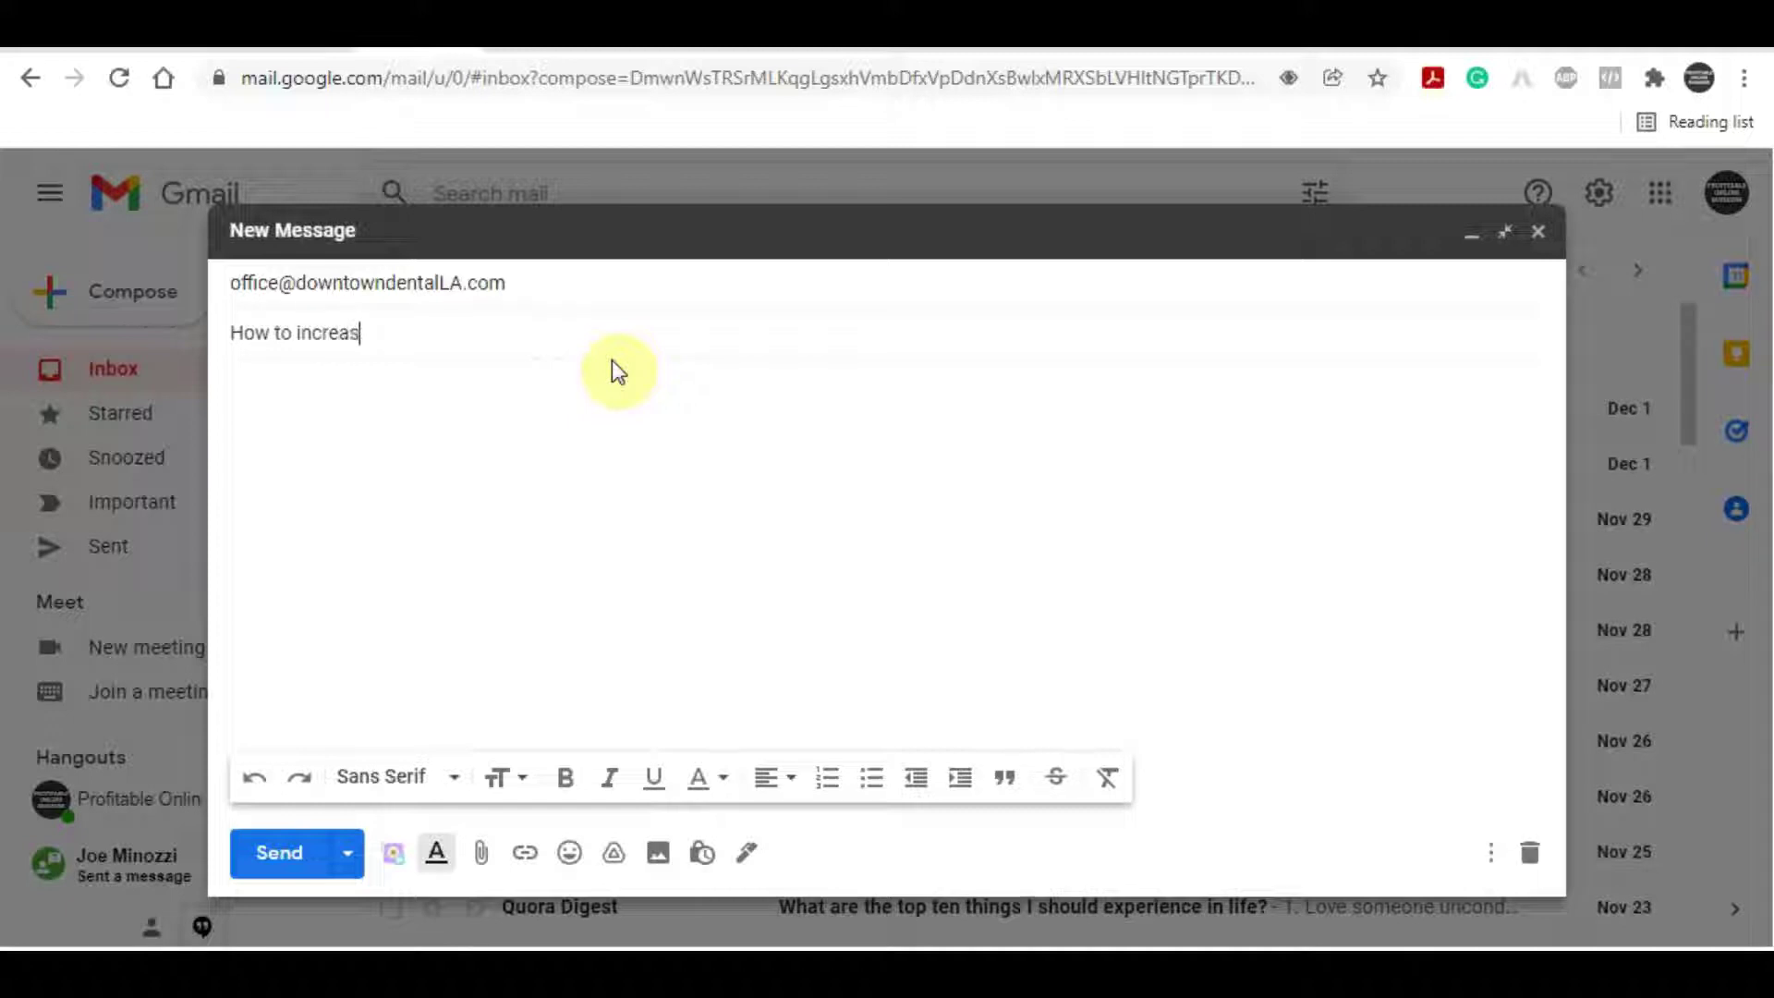
type("e you business sal")
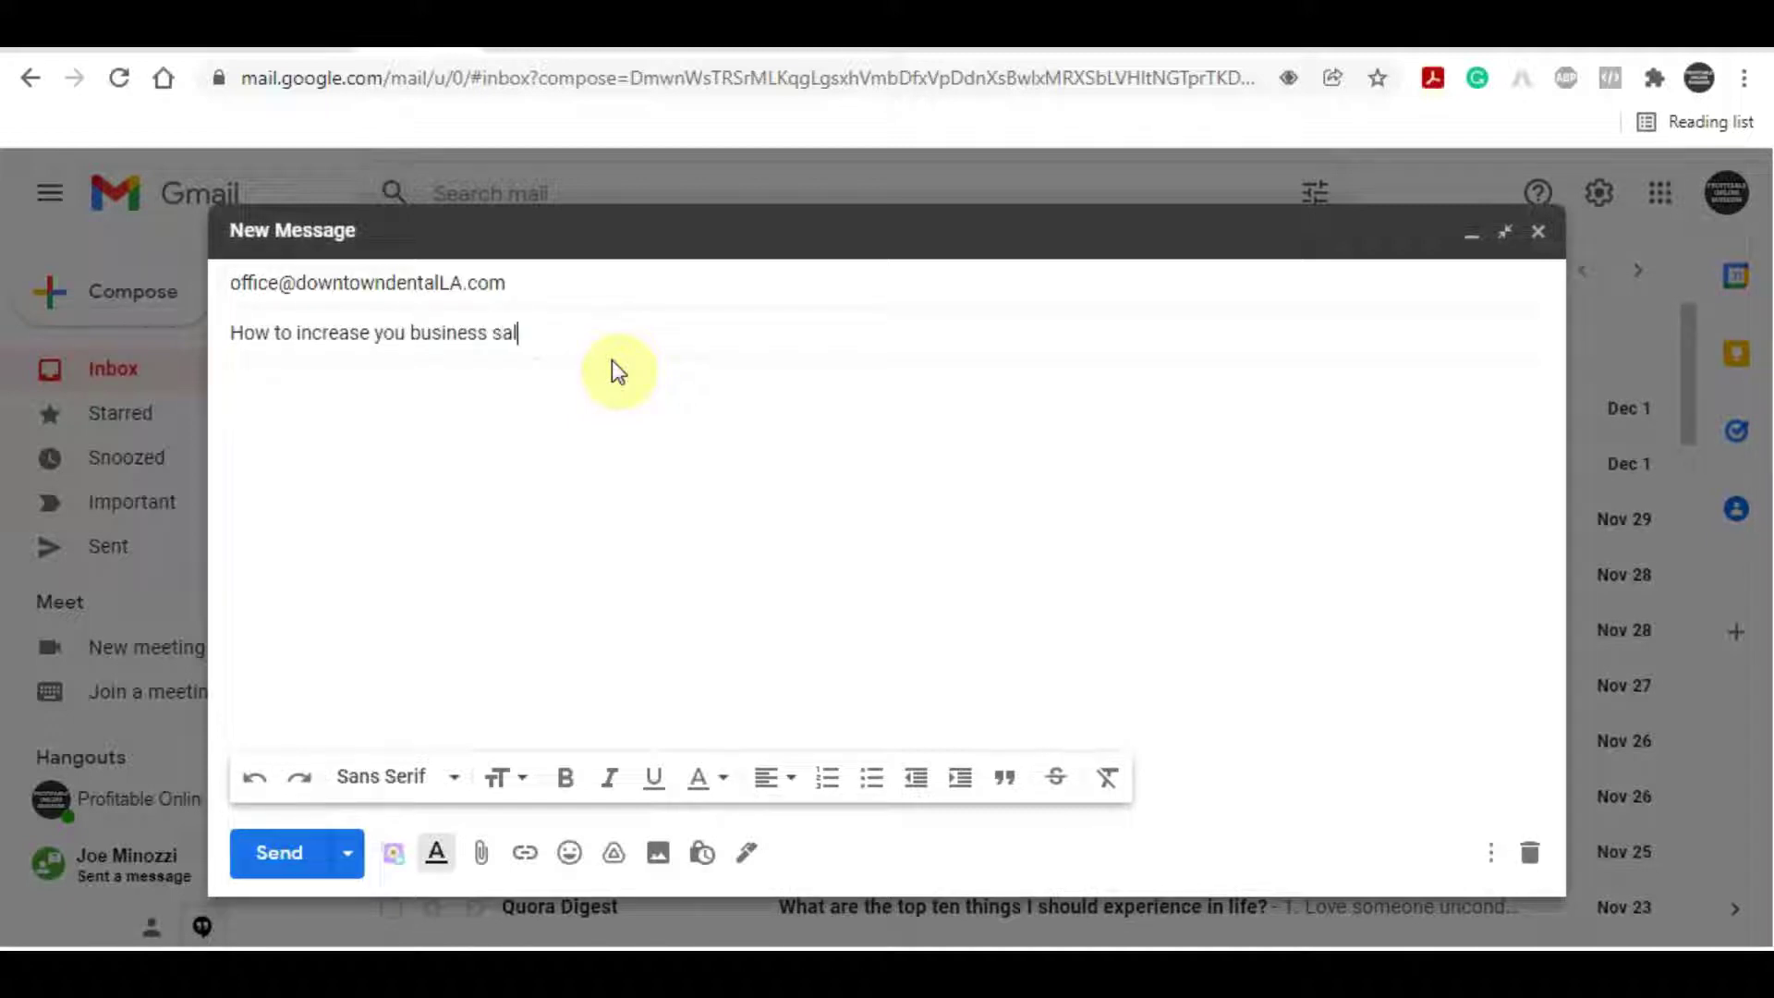
type("es by 10 times")
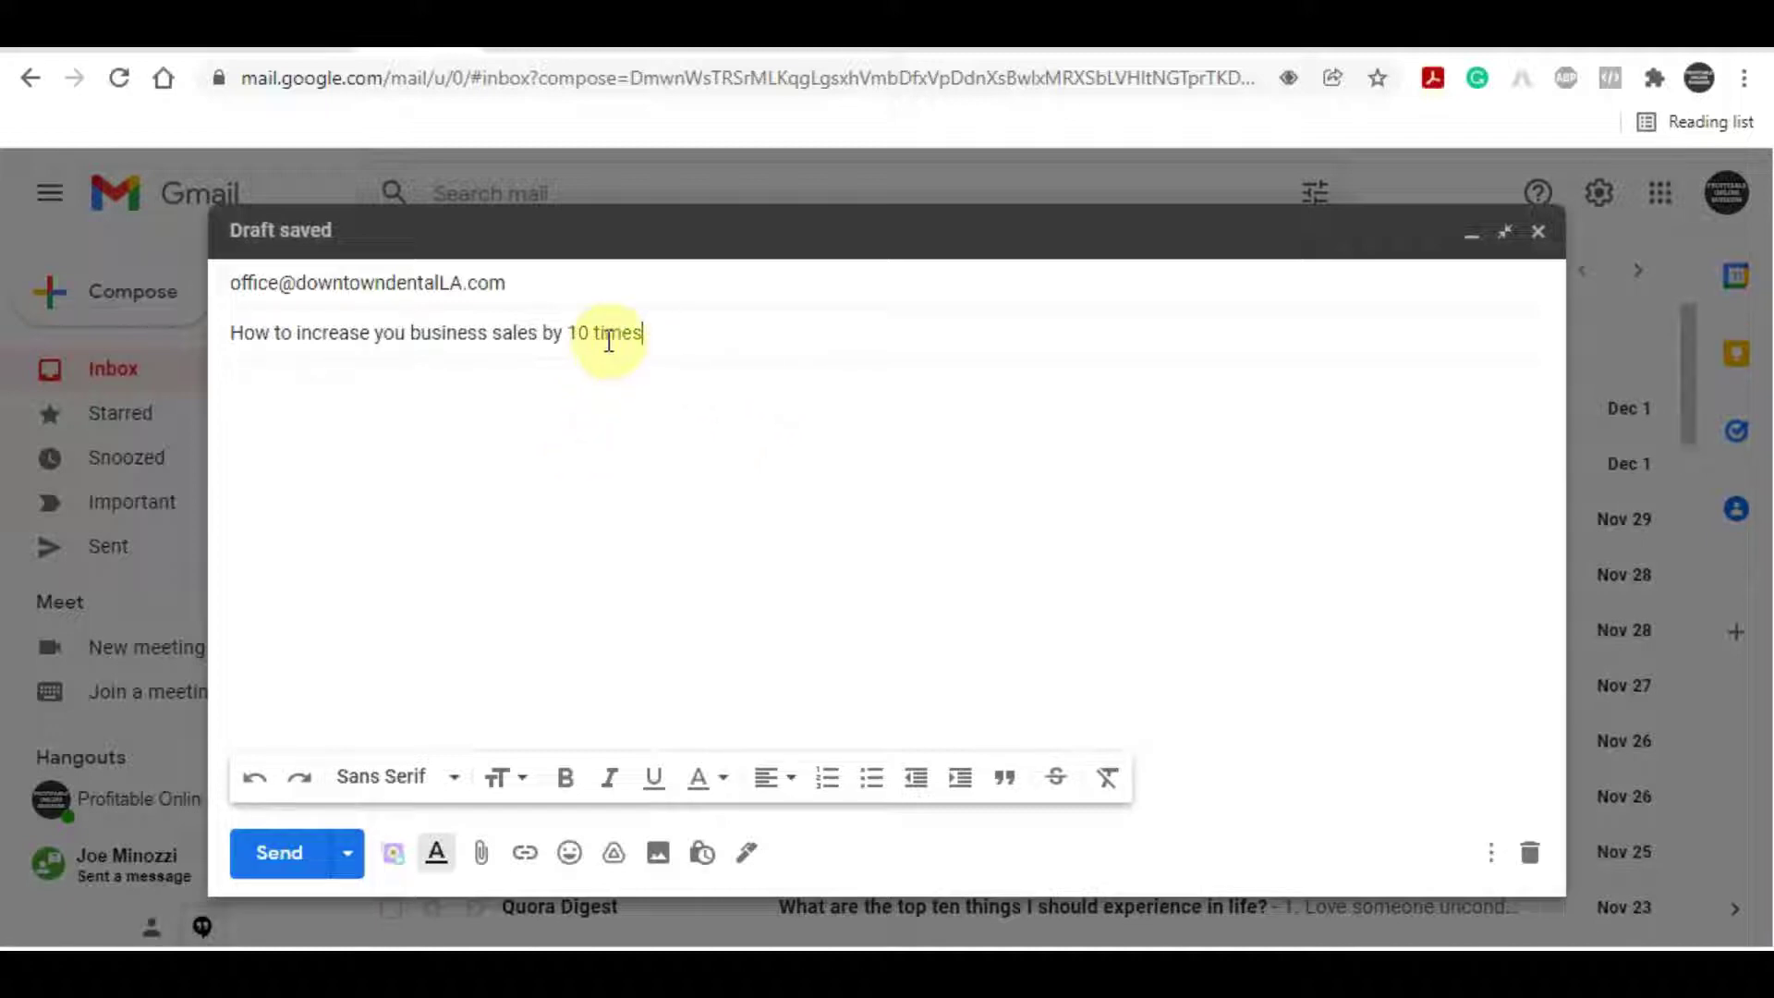
left_click(616, 420)
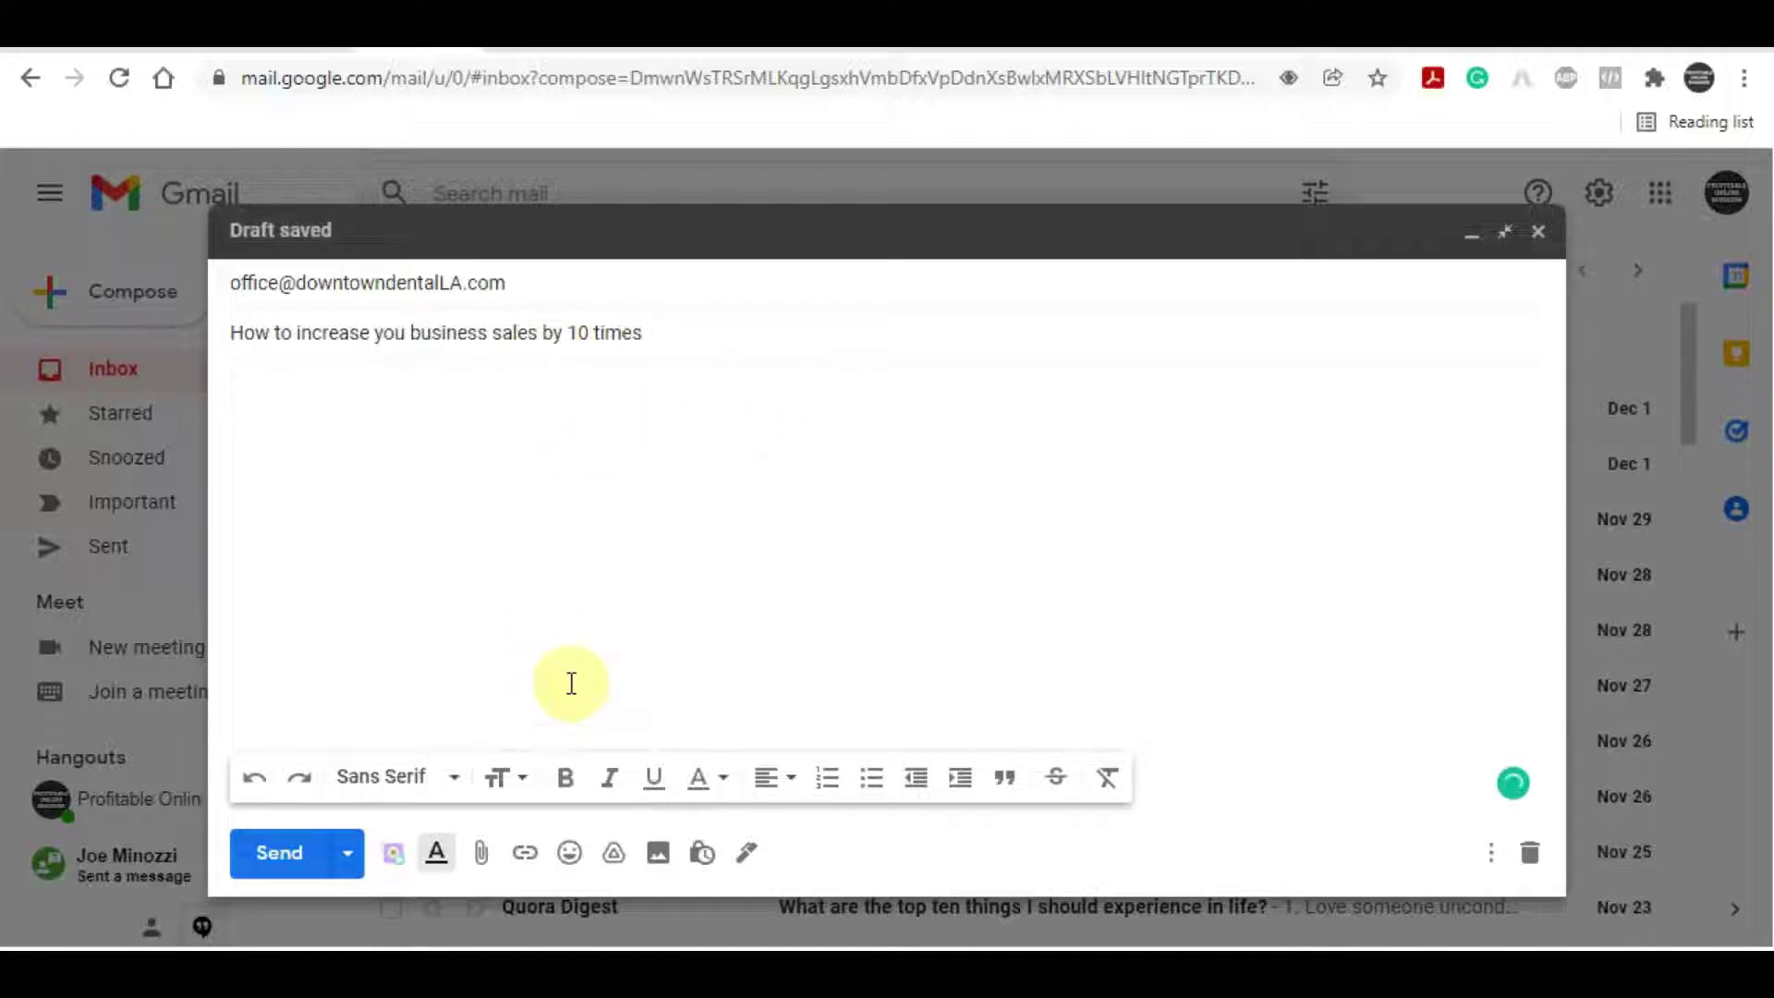
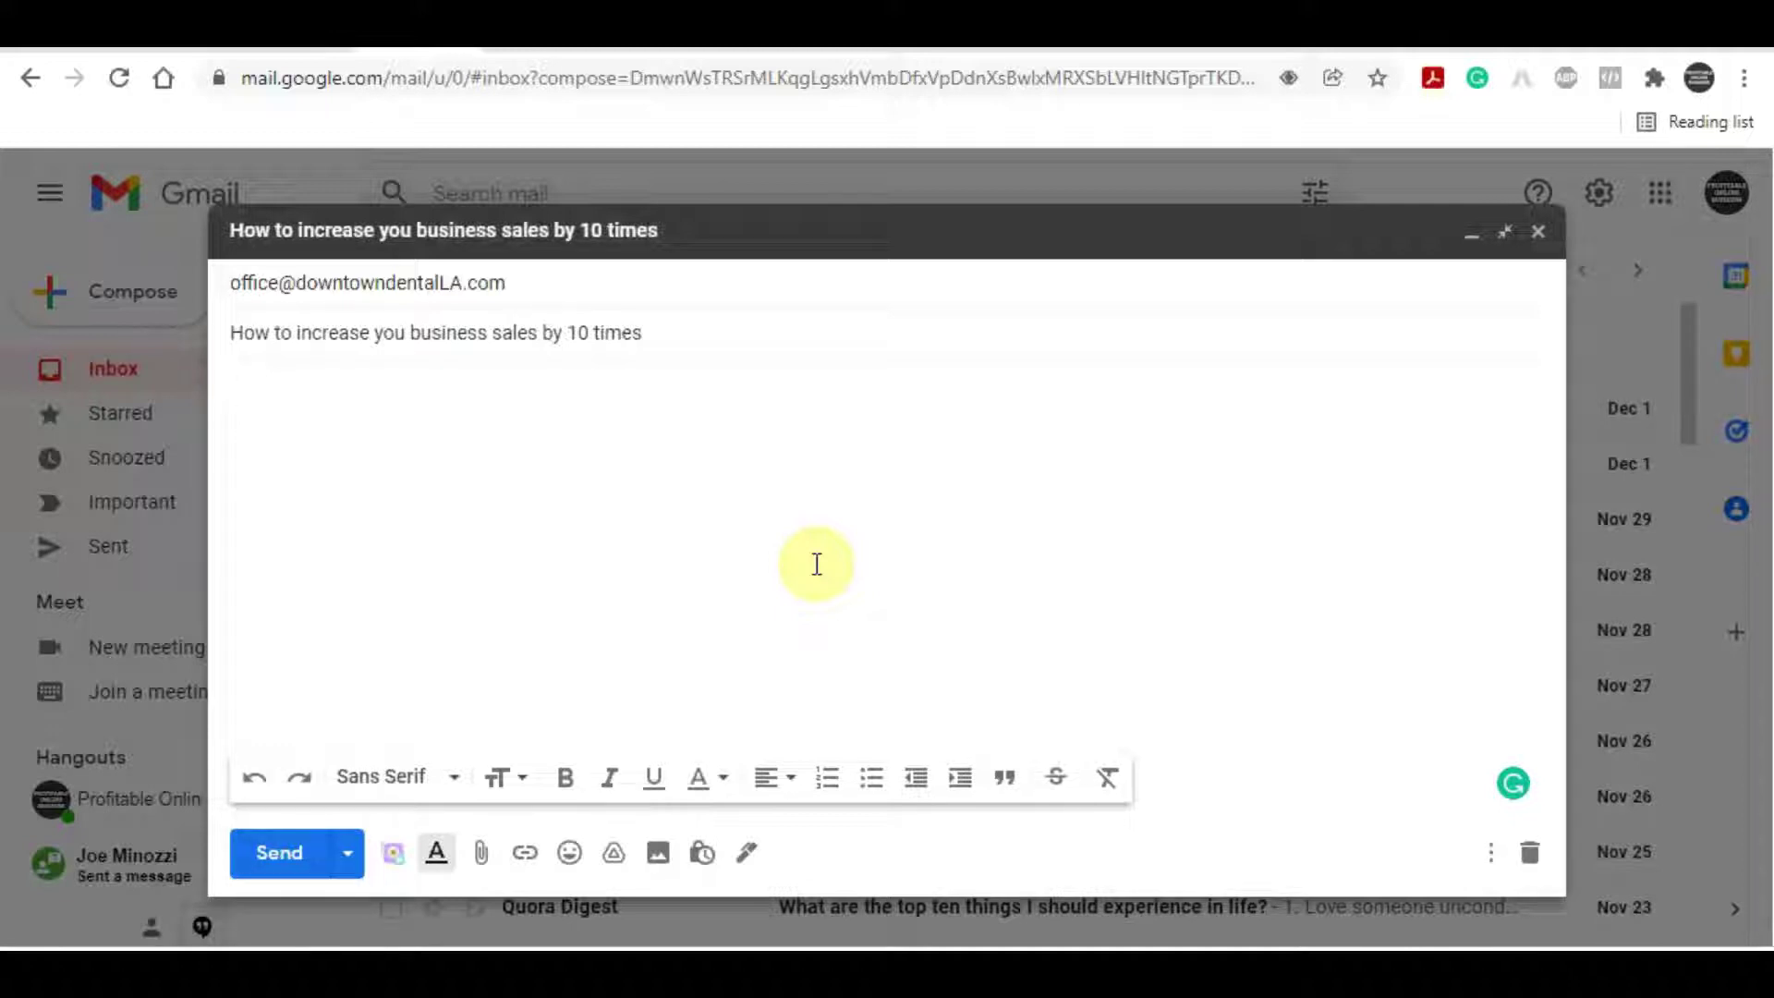
left_click(817, 564)
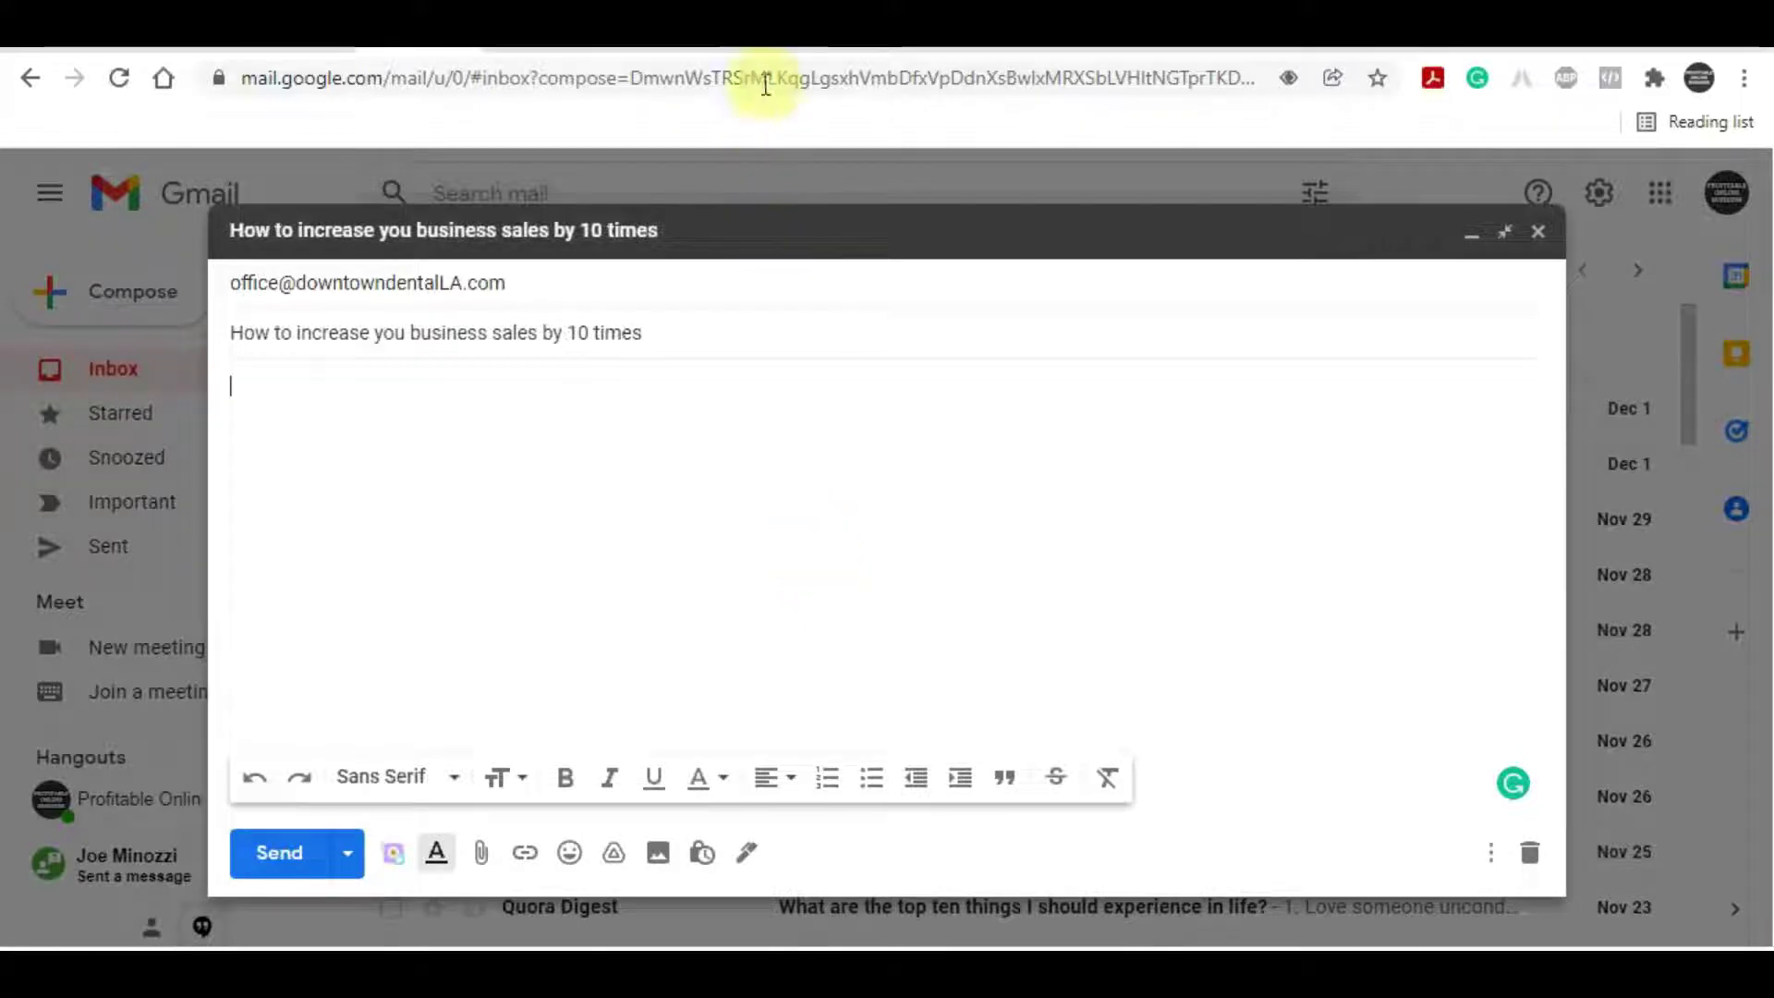
Return to Downtown Dental's contact page and examine its contact options, social links, enquiry form and patient reviews.
key("ctrl+Tab")
scroll(880, 301, "down", 4)
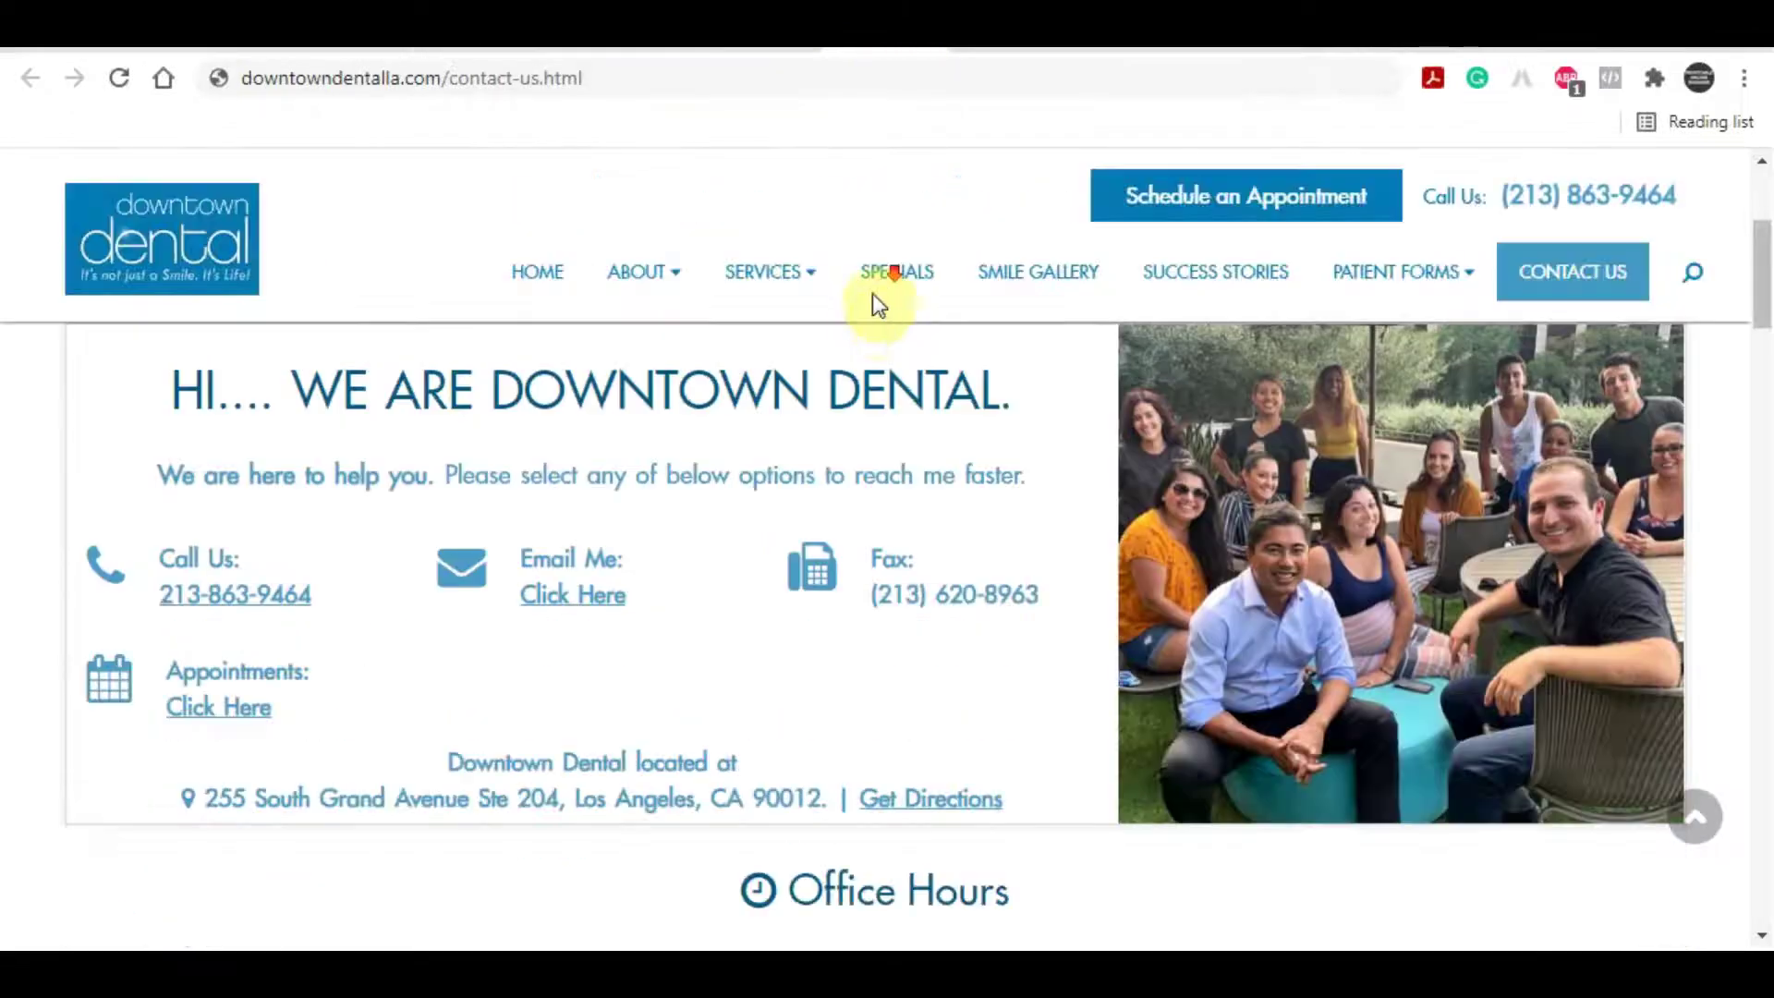
scroll(900, 330, "up", 2)
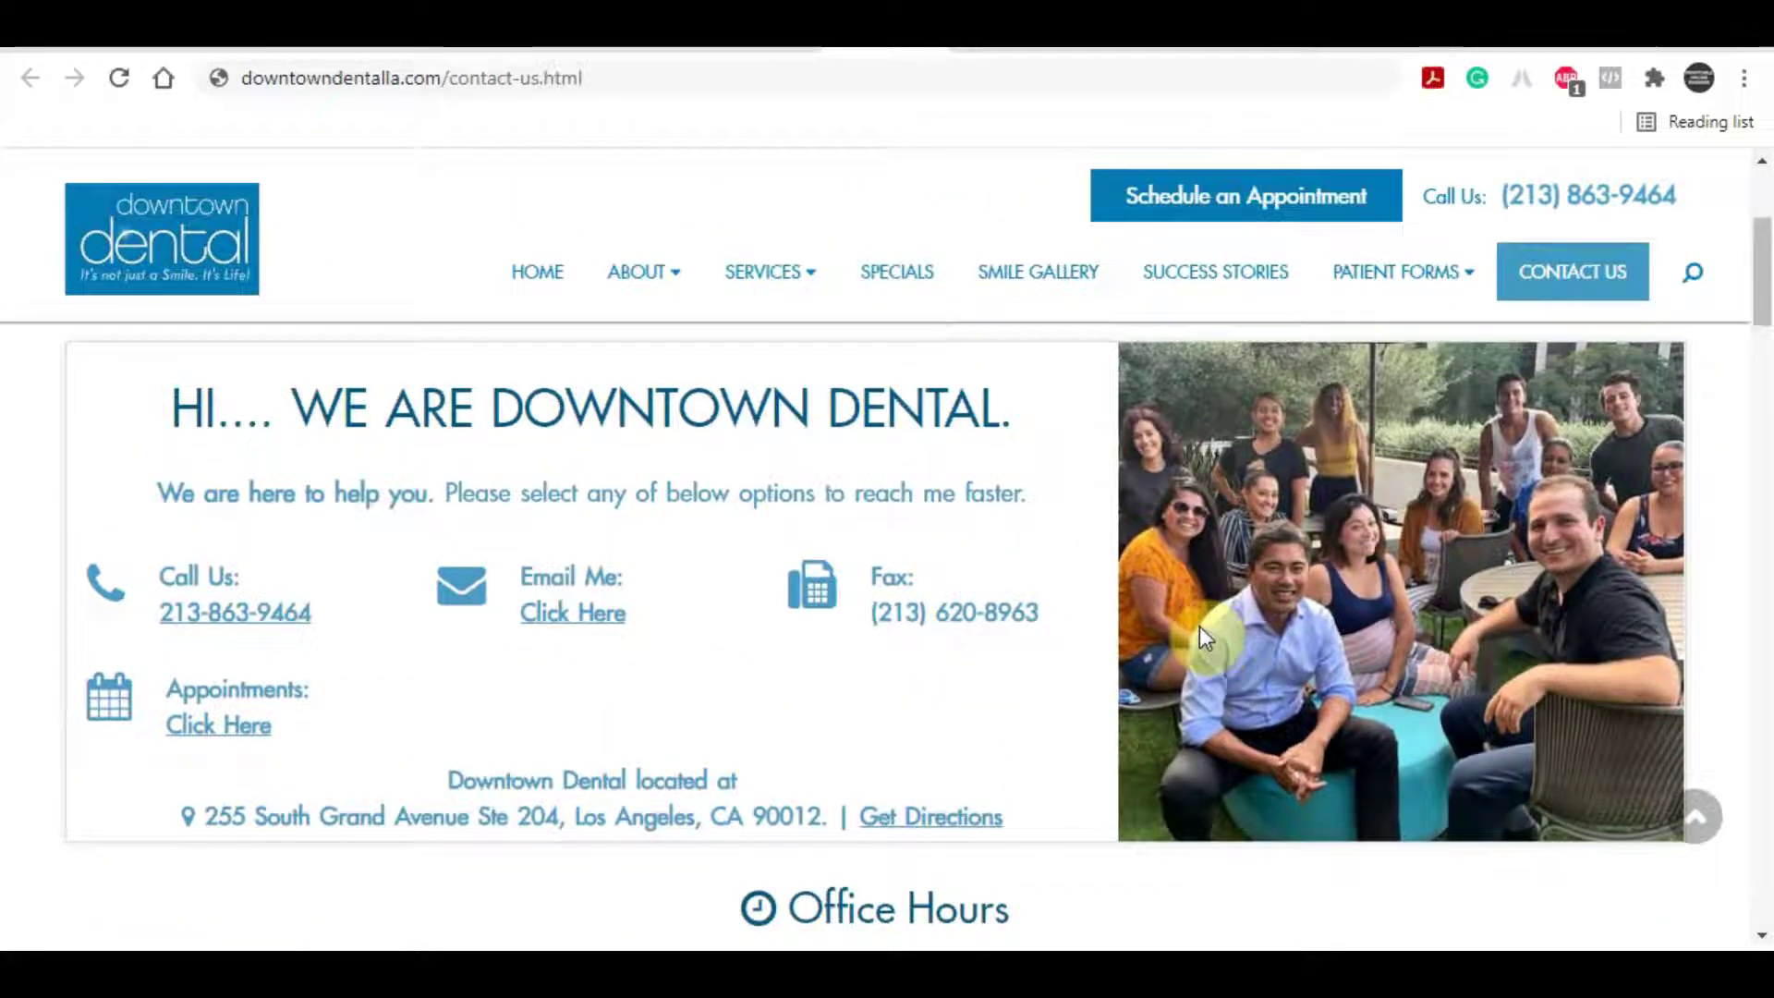
scroll(1127, 573, "down", 20)
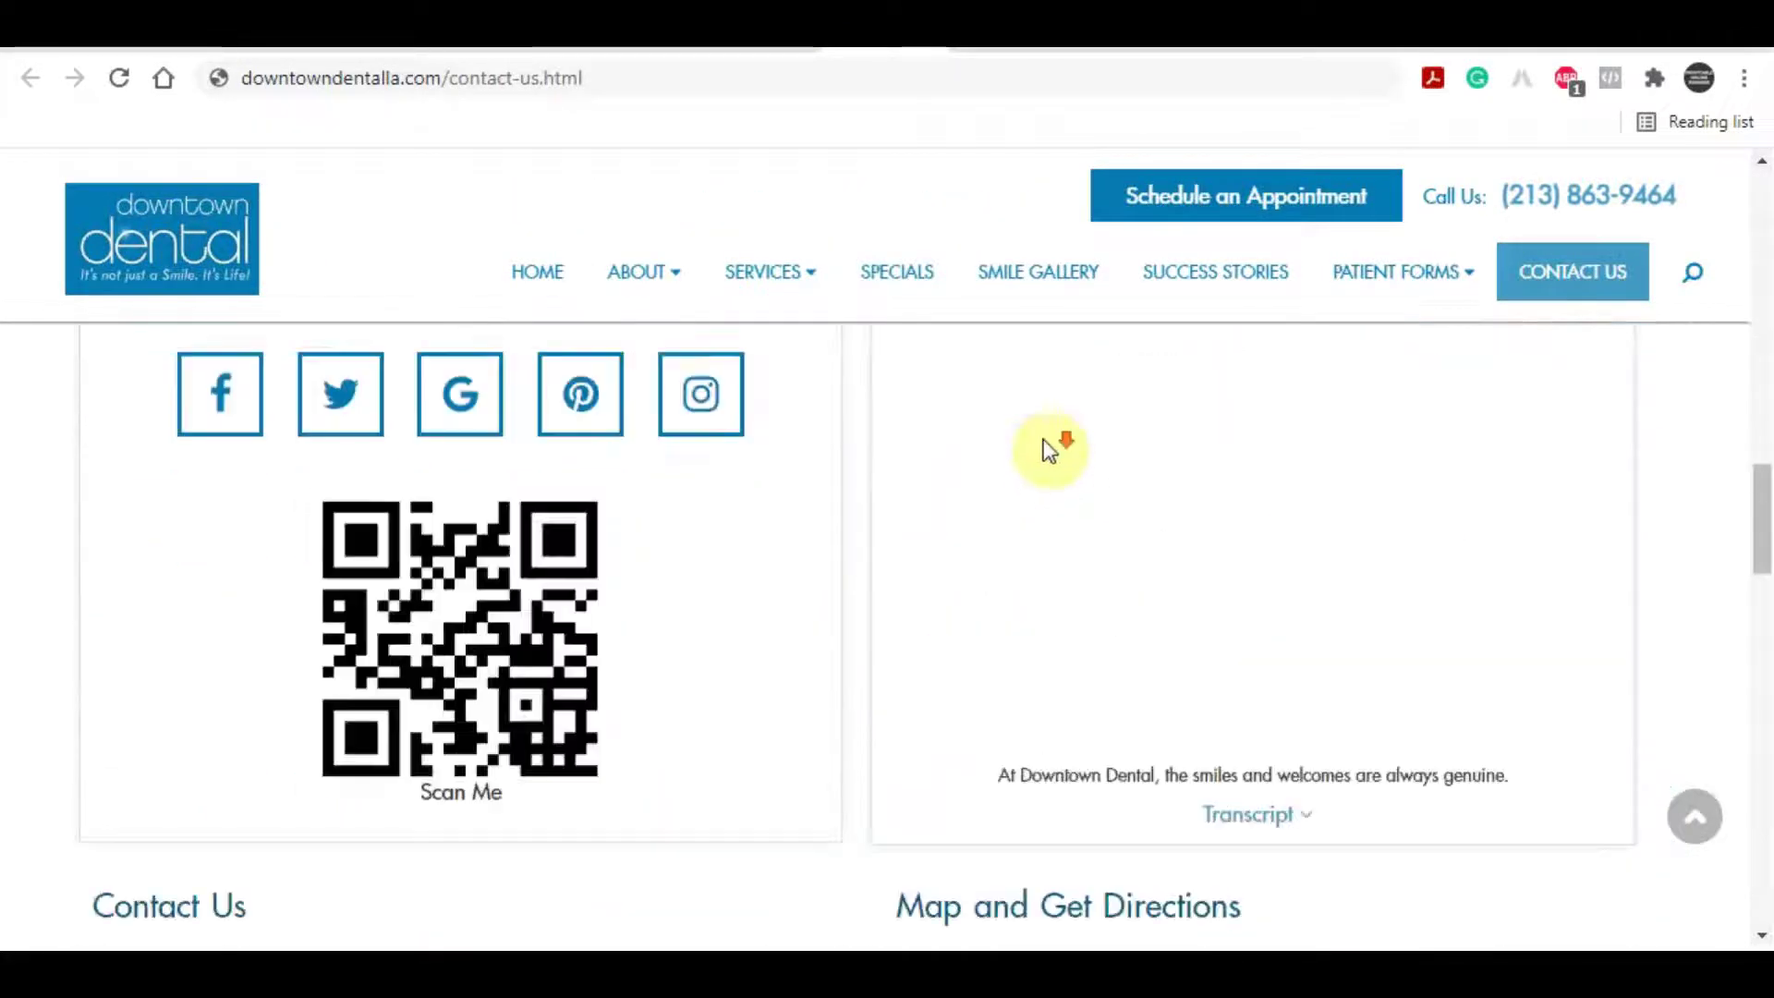
scroll(1115, 441, "down", 2)
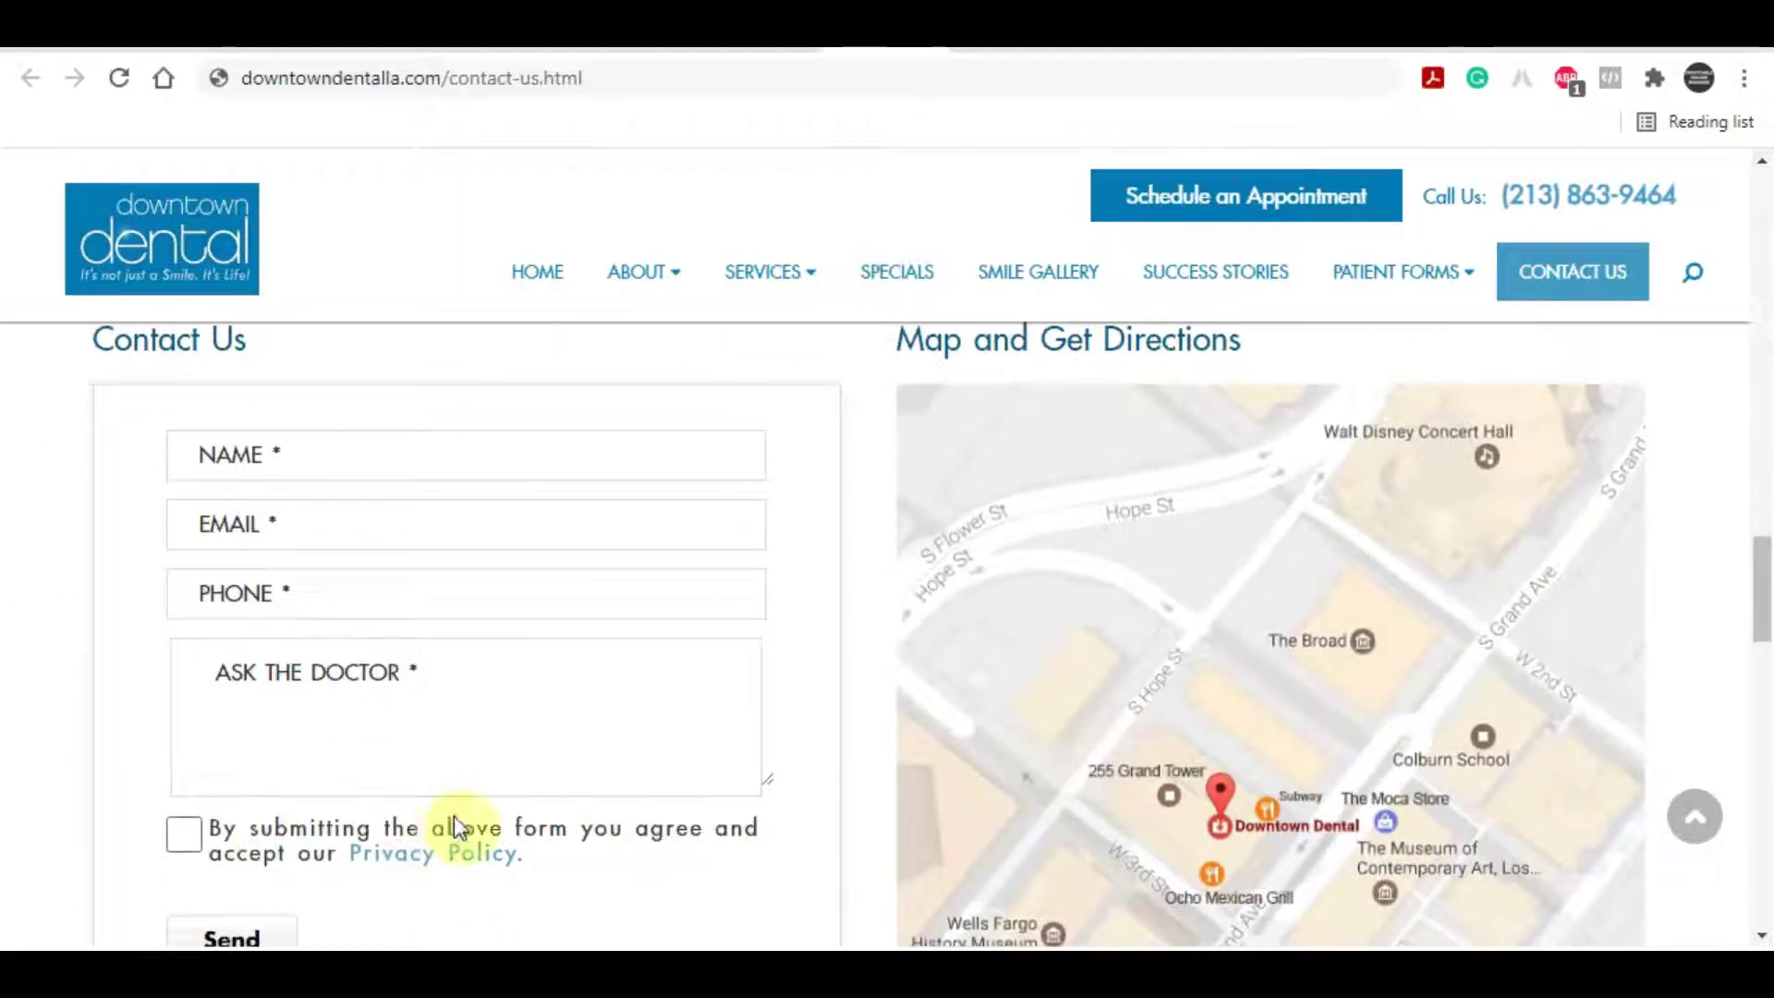
scroll(314, 689, "down", 4)
scroll(531, 661, "up", 20)
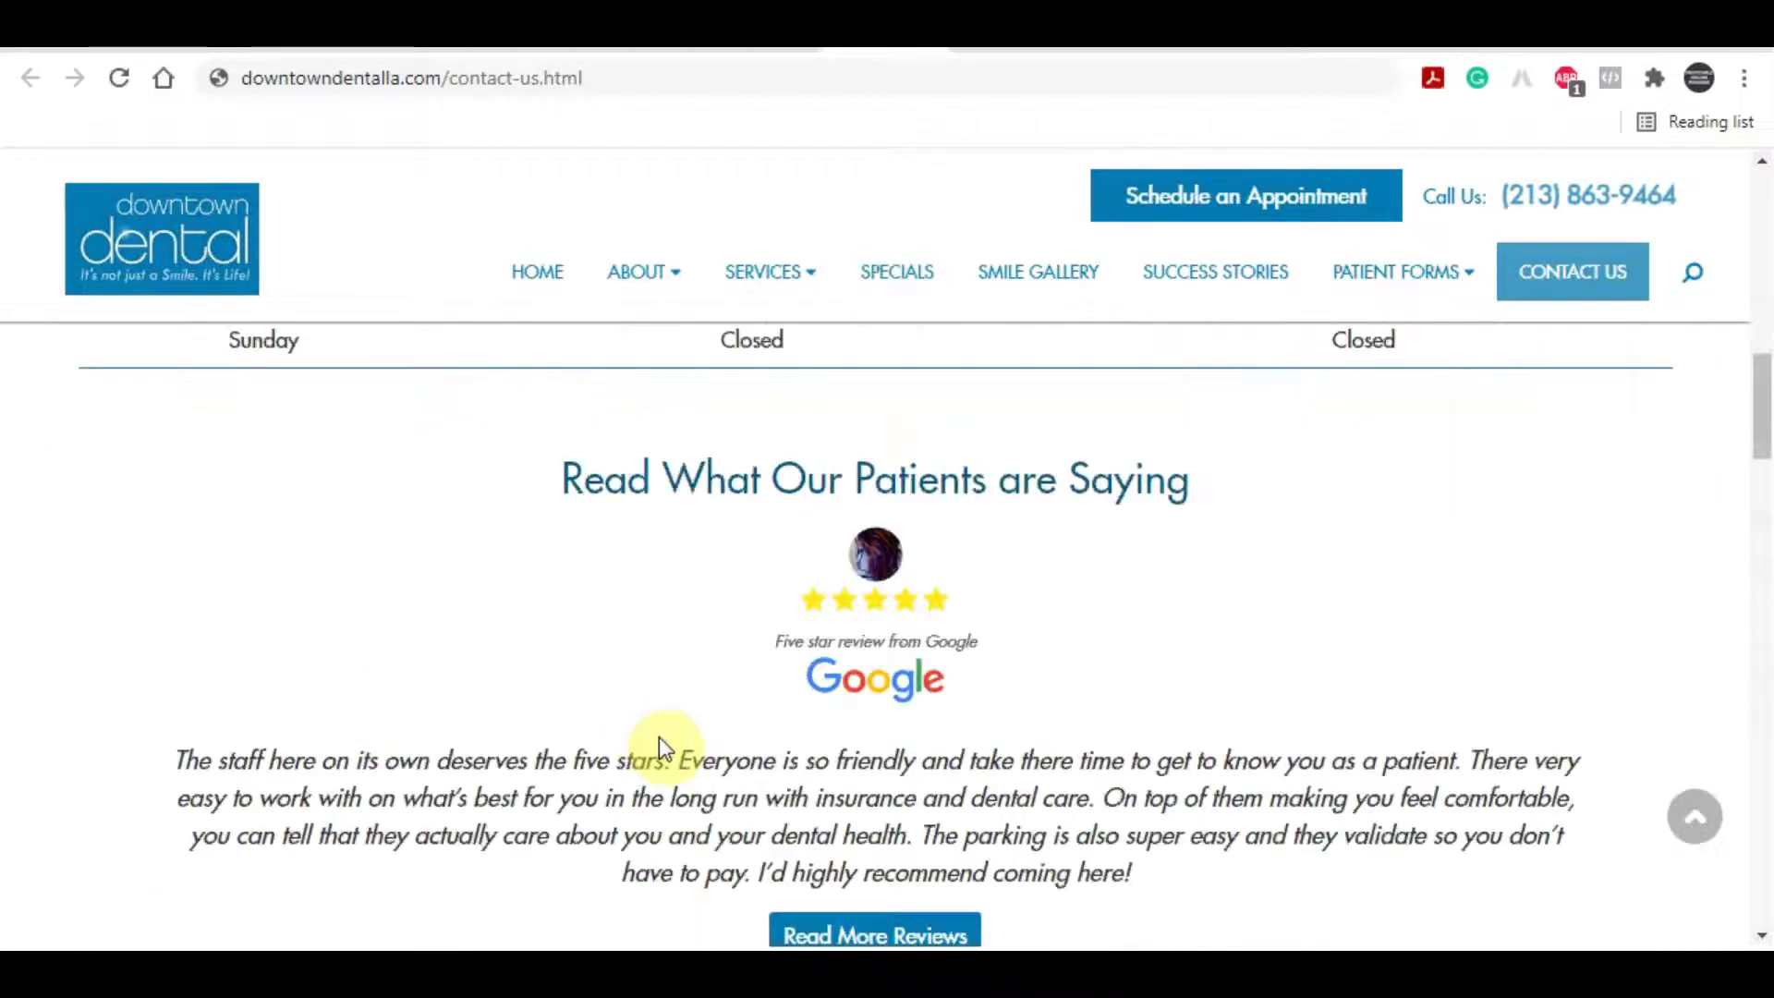
scroll(822, 586, "up", 5)
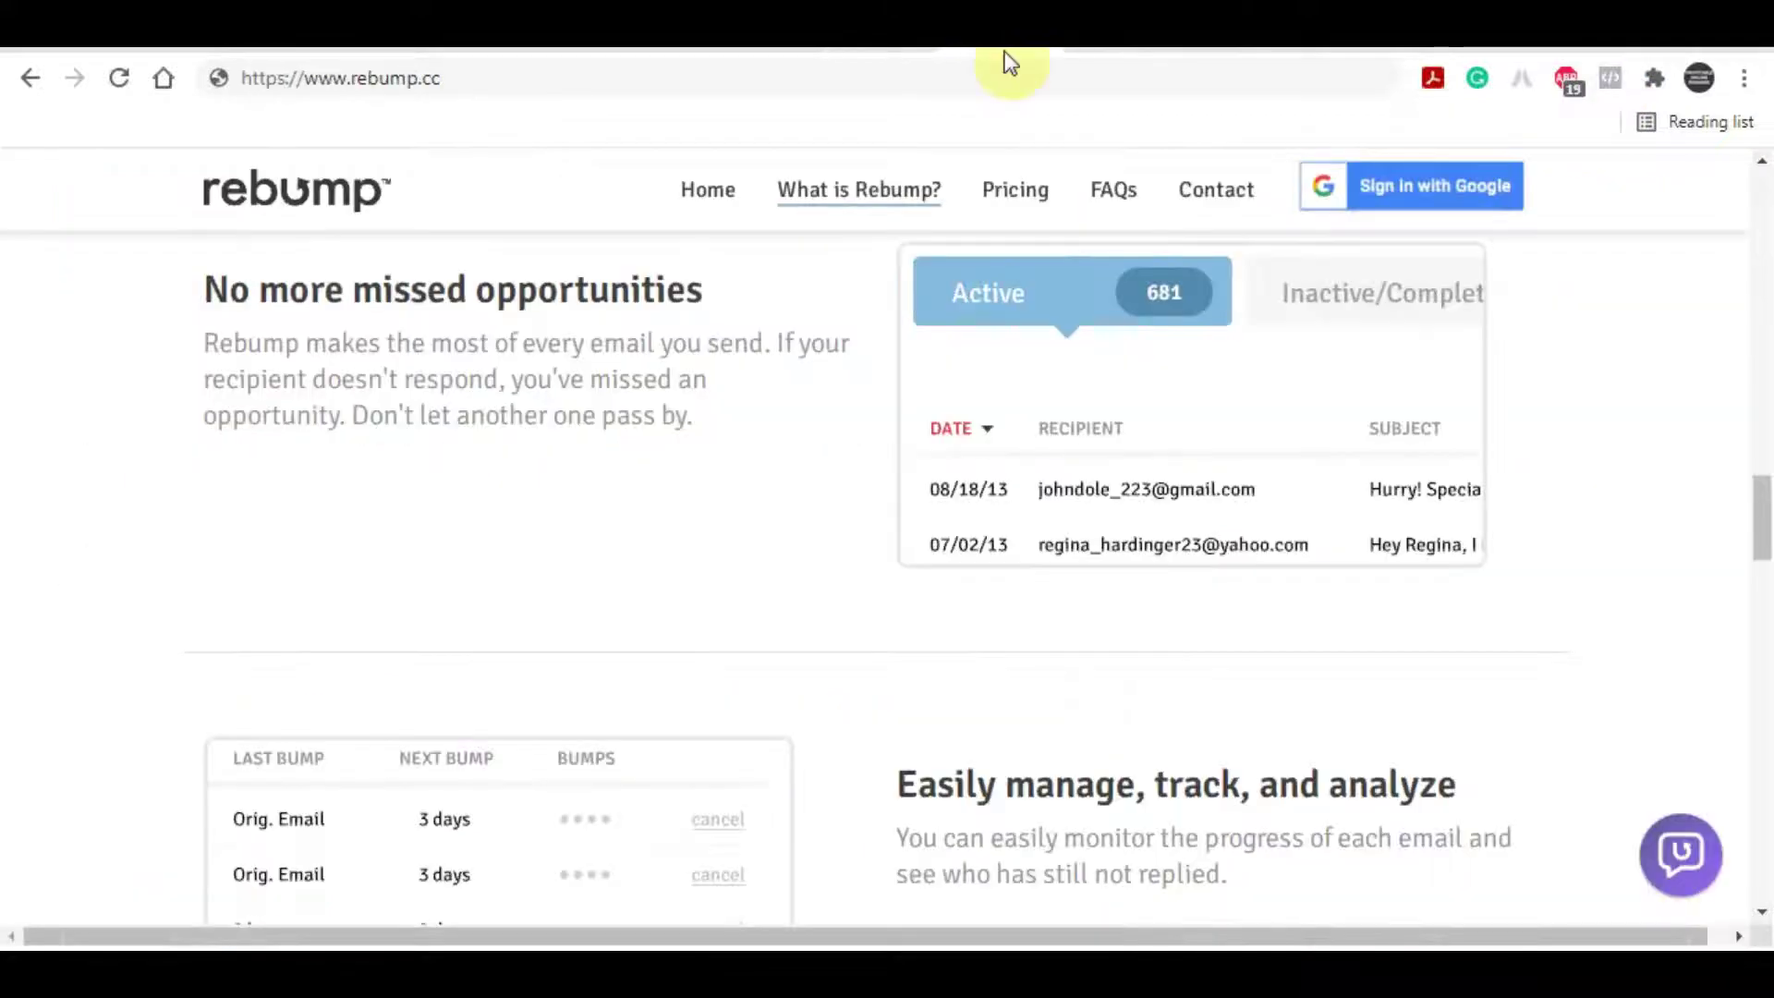
Examine the Rebump homepage, including its headline on automating e-mail follow-ups, the service explanation and the response stages of an e-mail.
scroll(466, 380, "up", 15)
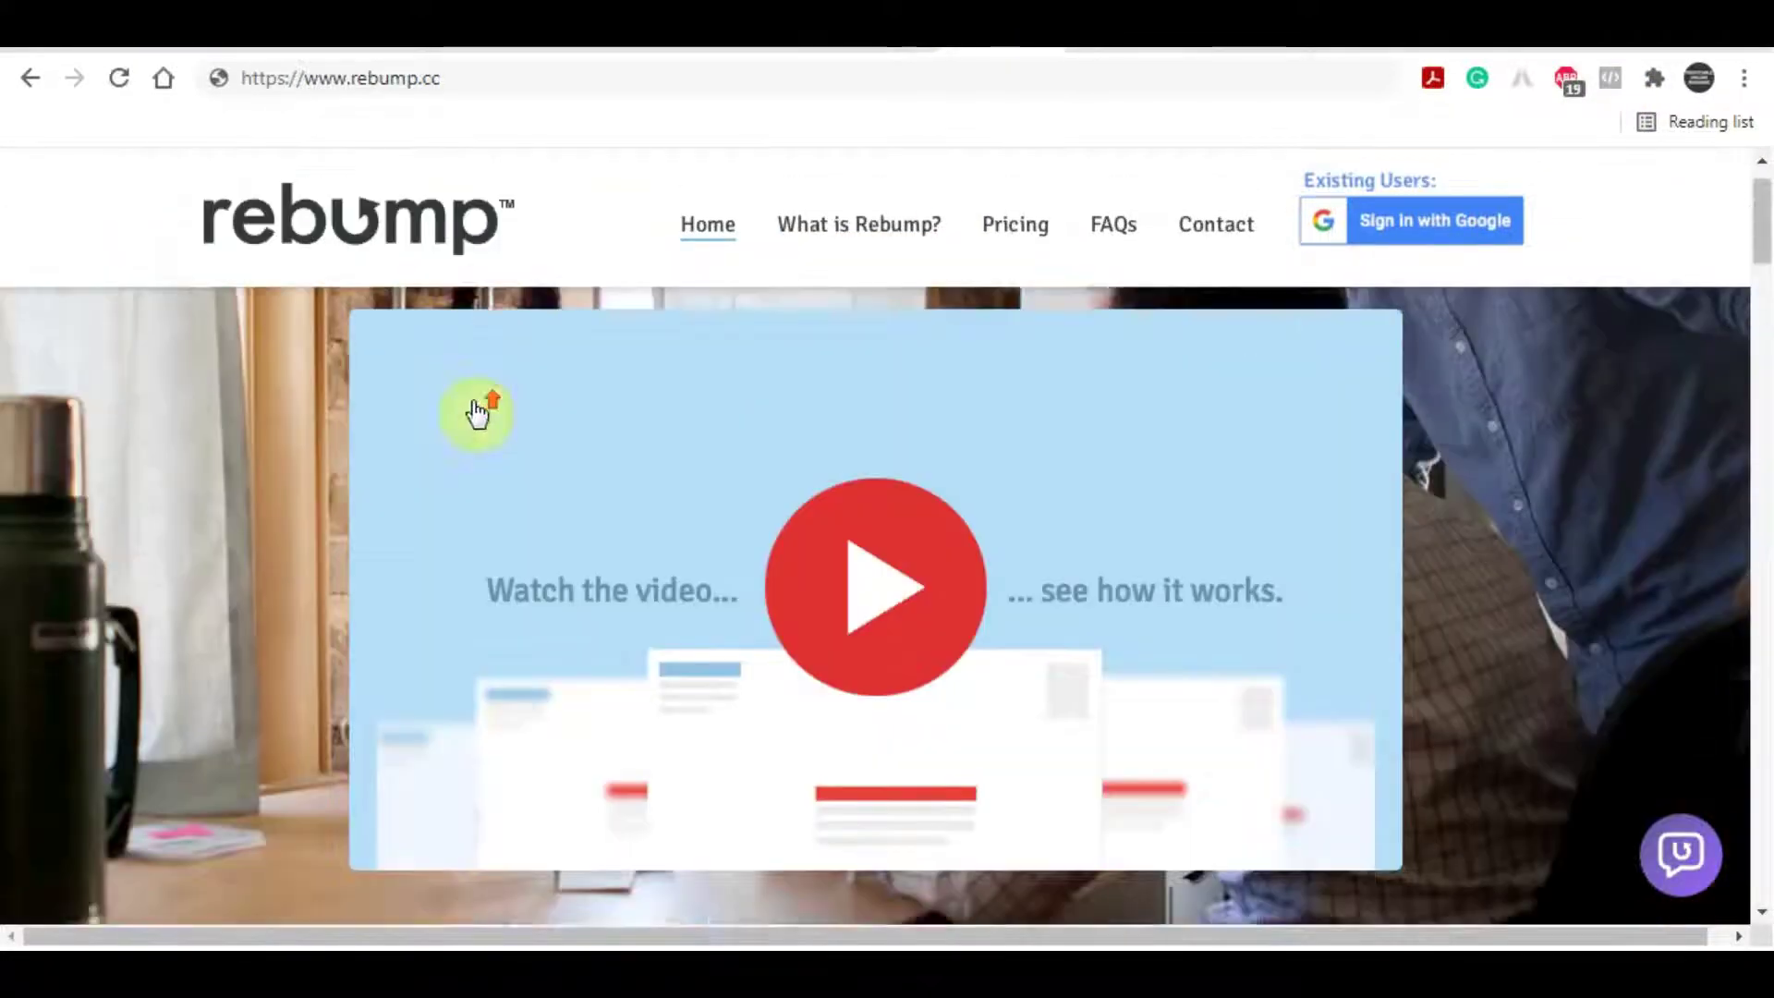
scroll(707, 473, "down", 4)
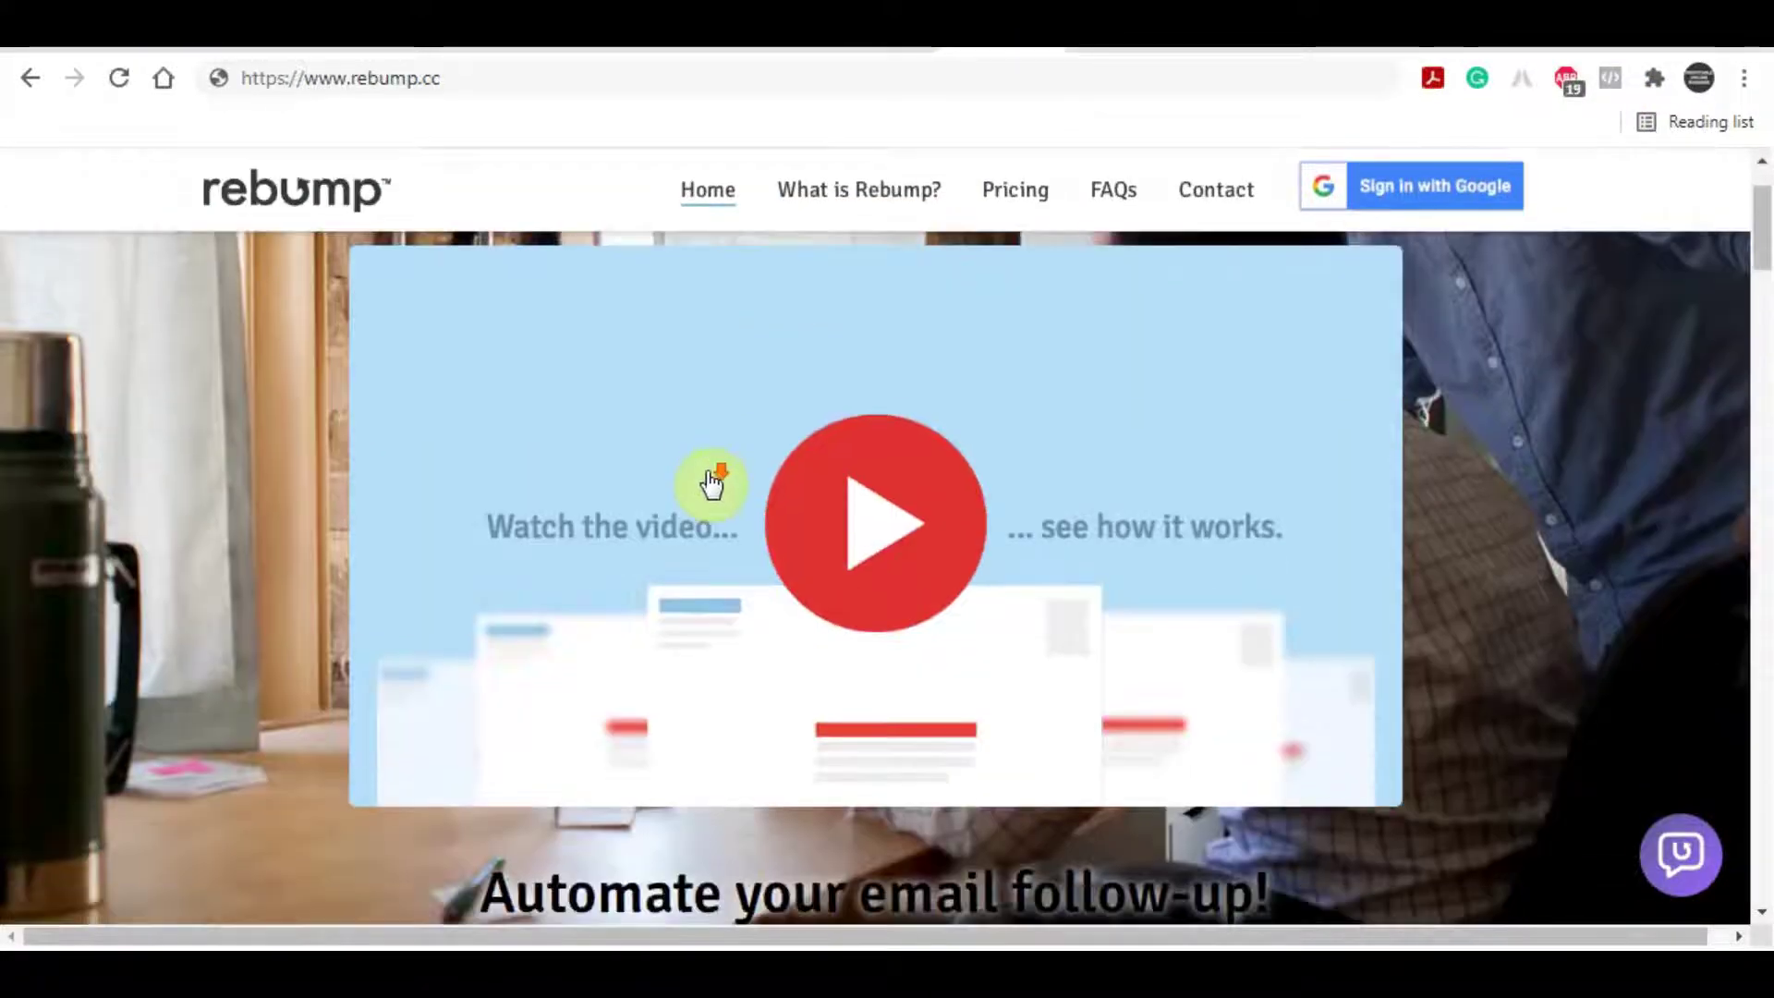
scroll(750, 482, "down", 1)
left_click_drag(466, 617, 1337, 628)
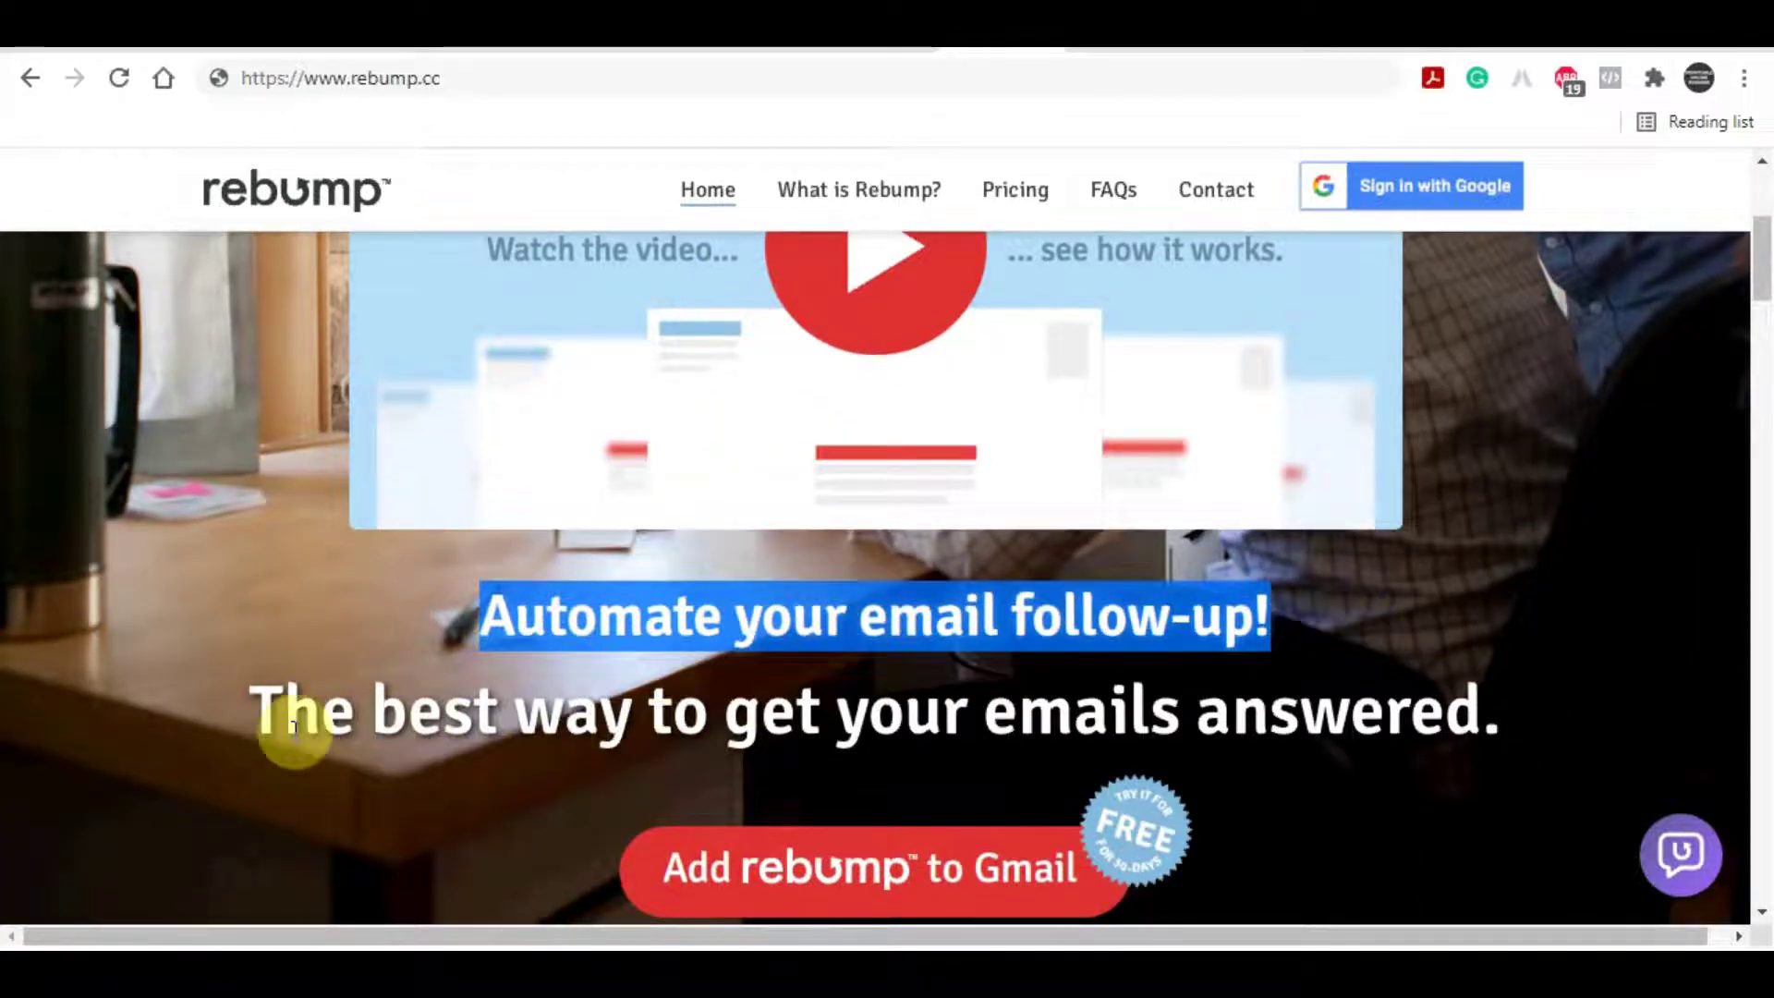
left_click_drag(216, 683, 1497, 684)
scroll(1496, 683, "down", 8)
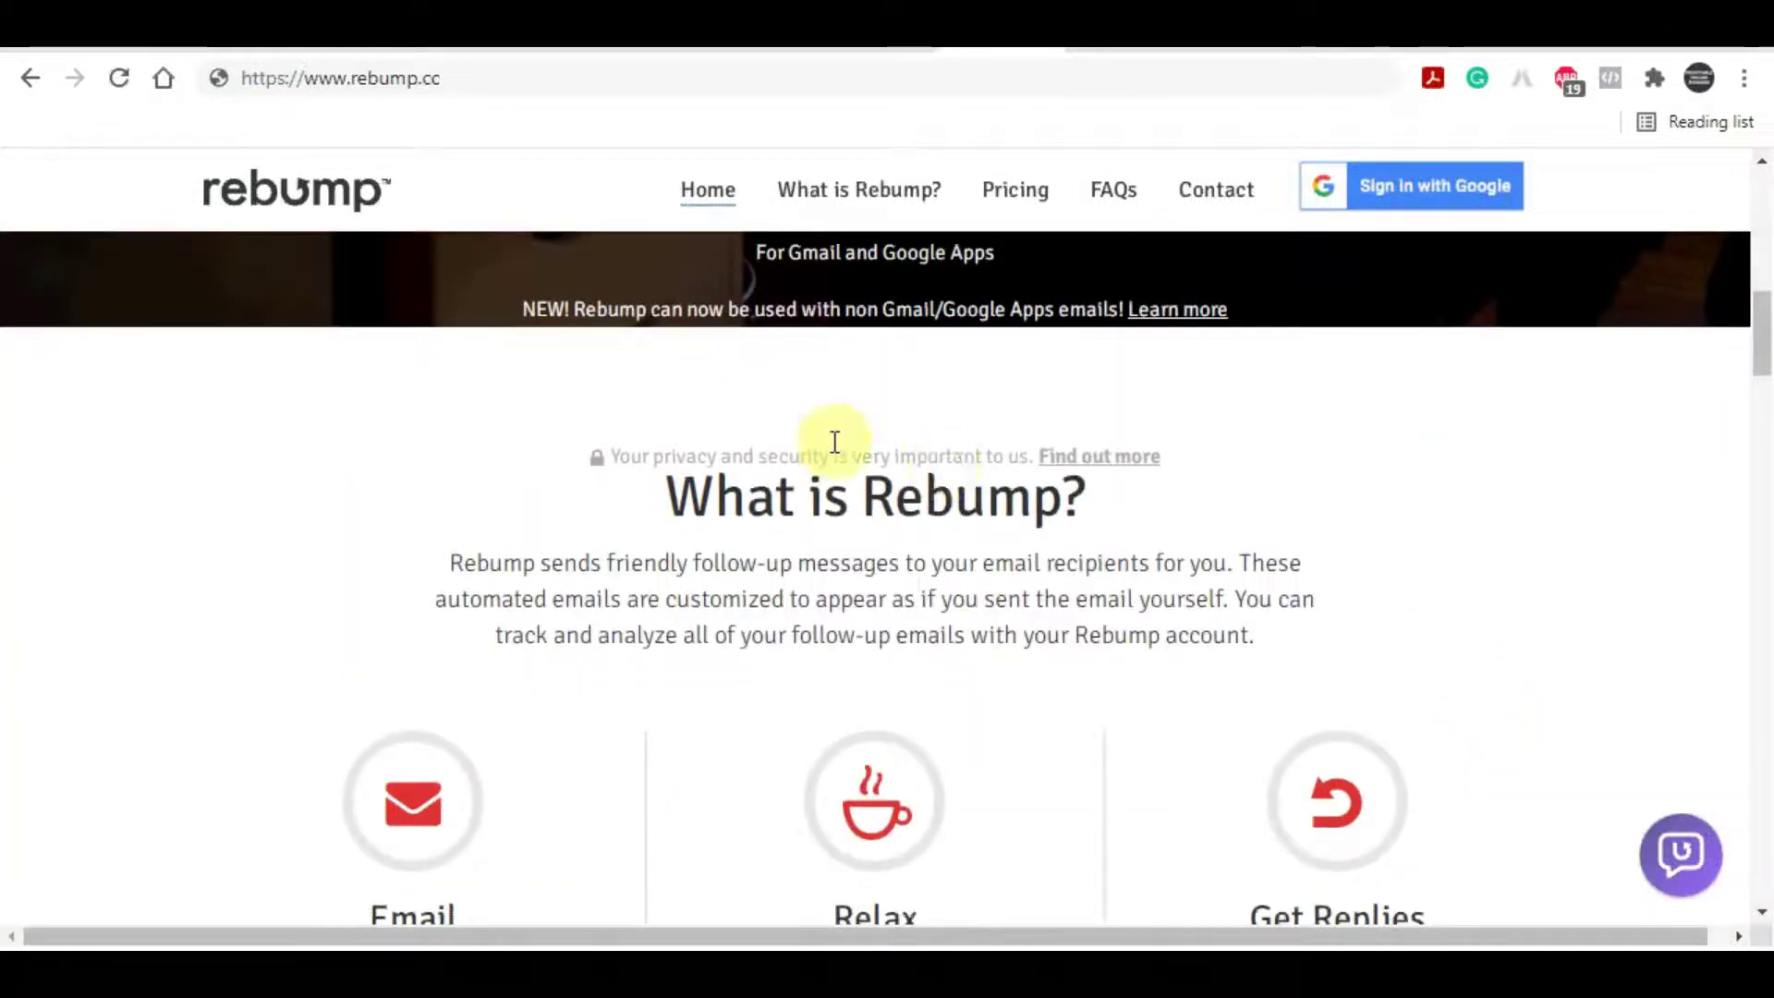
scroll(739, 434, "down", 3)
scroll(639, 436, "down", 9)
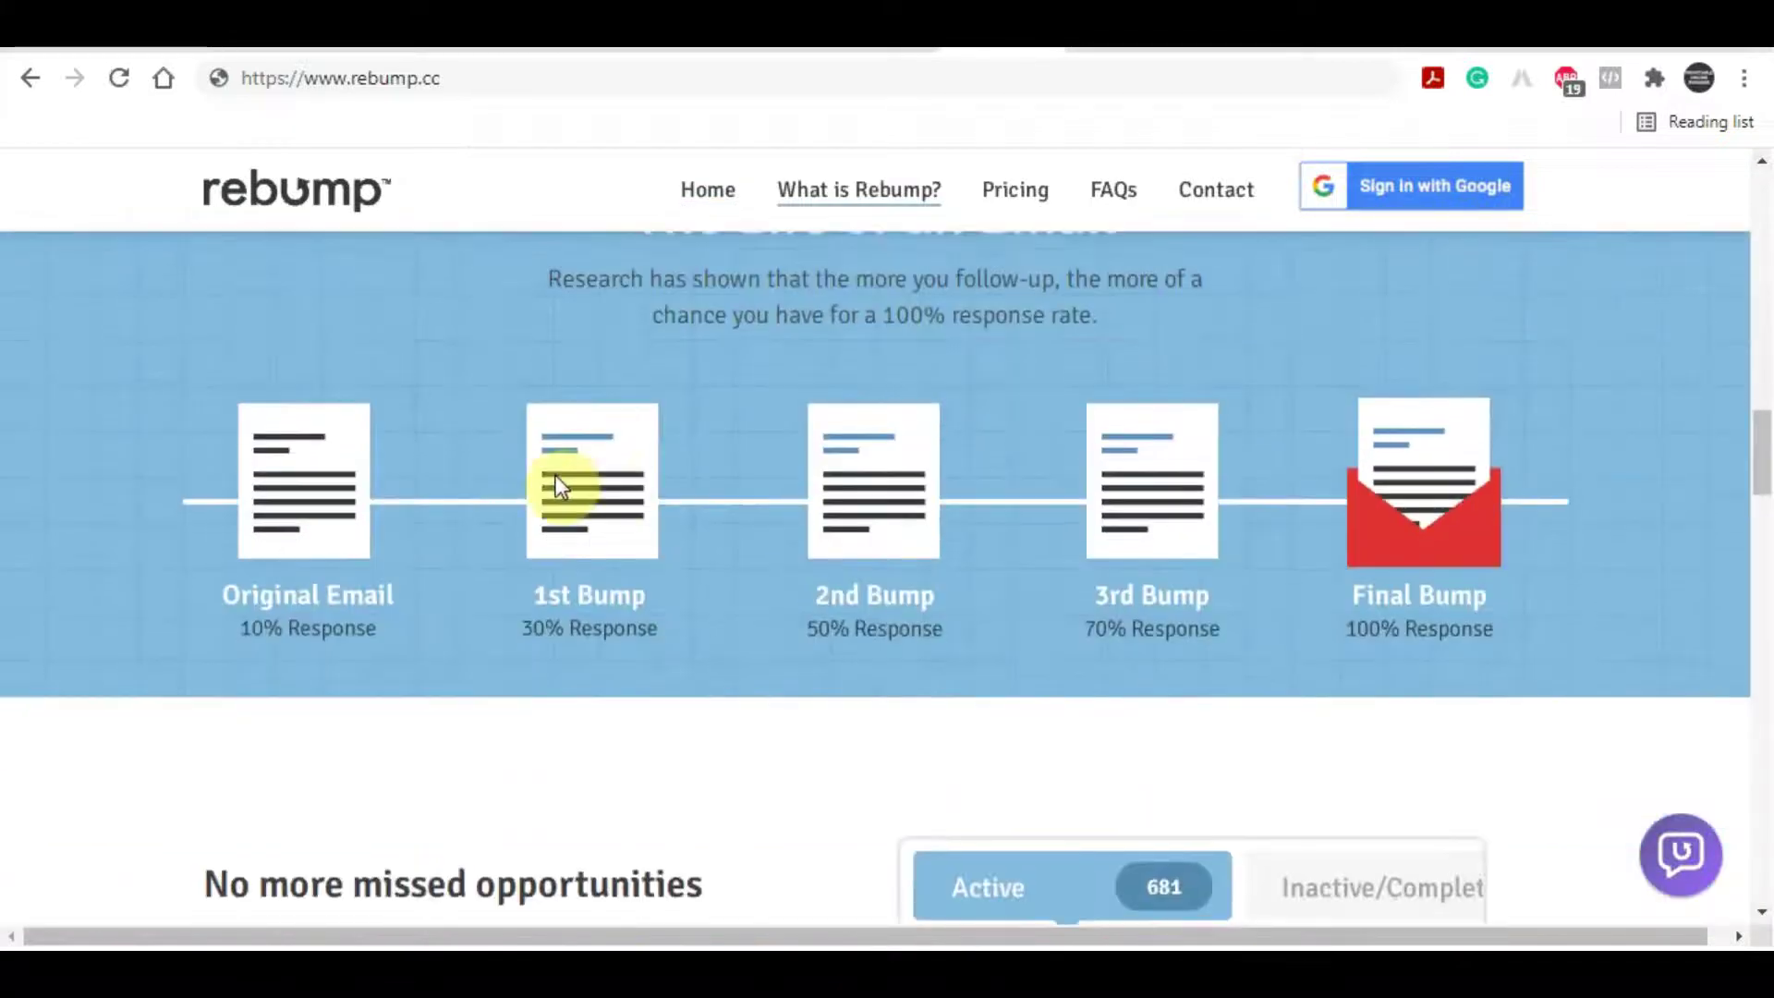